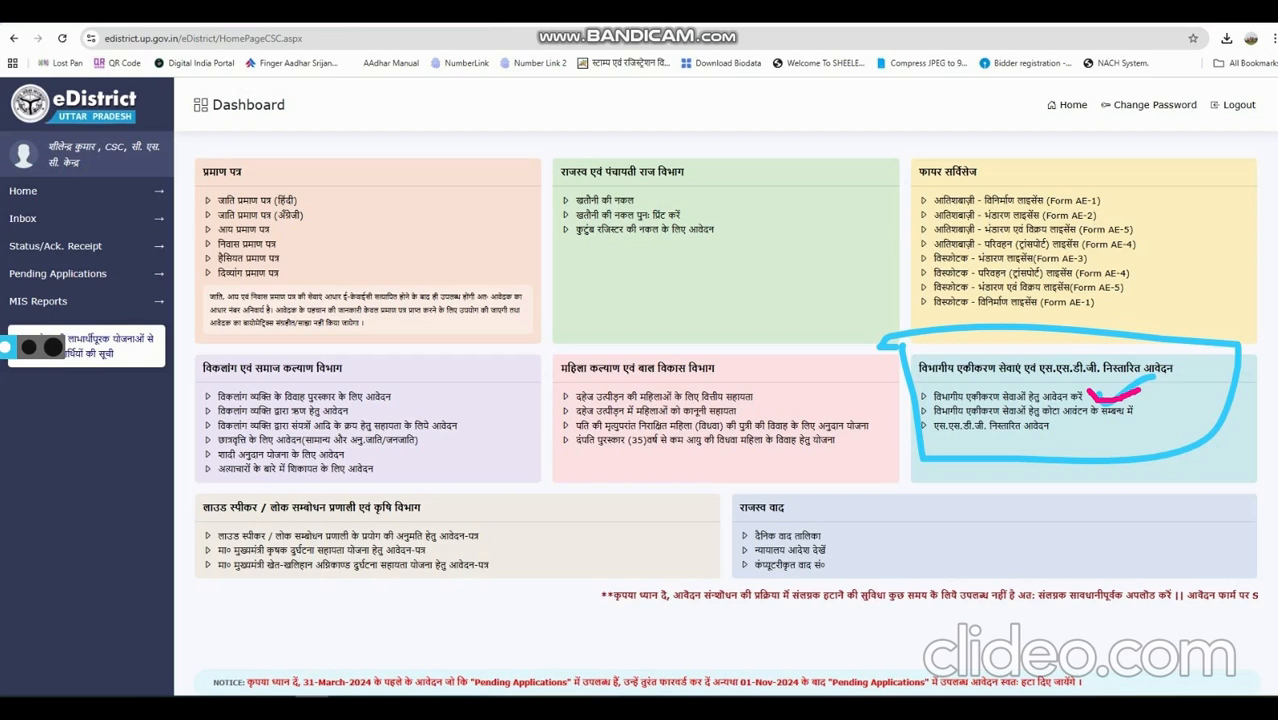
pyautogui.hotkey('ctrl', 'Tab')
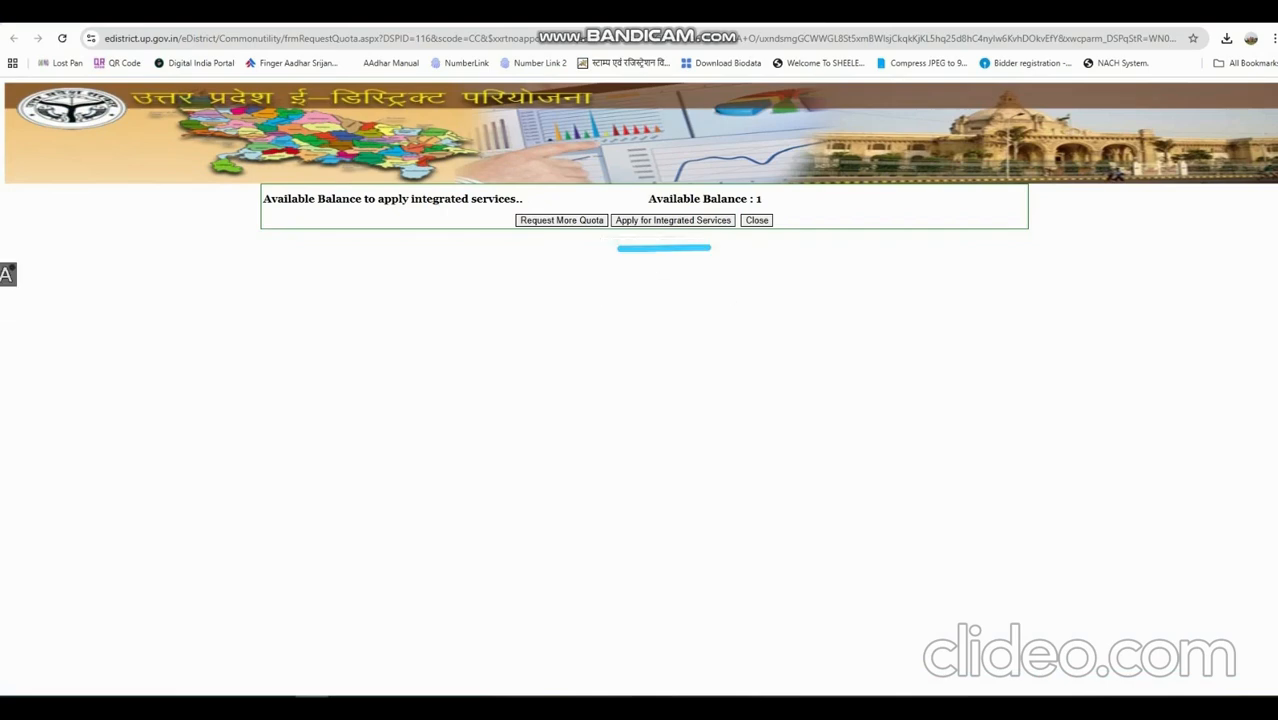
pyautogui.moveTo(644, 192)
pyautogui.mouseDown()
pyautogui.moveTo(613, 220)
pyautogui.moveTo(630, 248)
pyautogui.moveTo(706, 252)
pyautogui.moveTo(742, 222)
pyautogui.moveTo(724, 194)
pyautogui.moveTo(654, 190)
pyautogui.mouseUp()
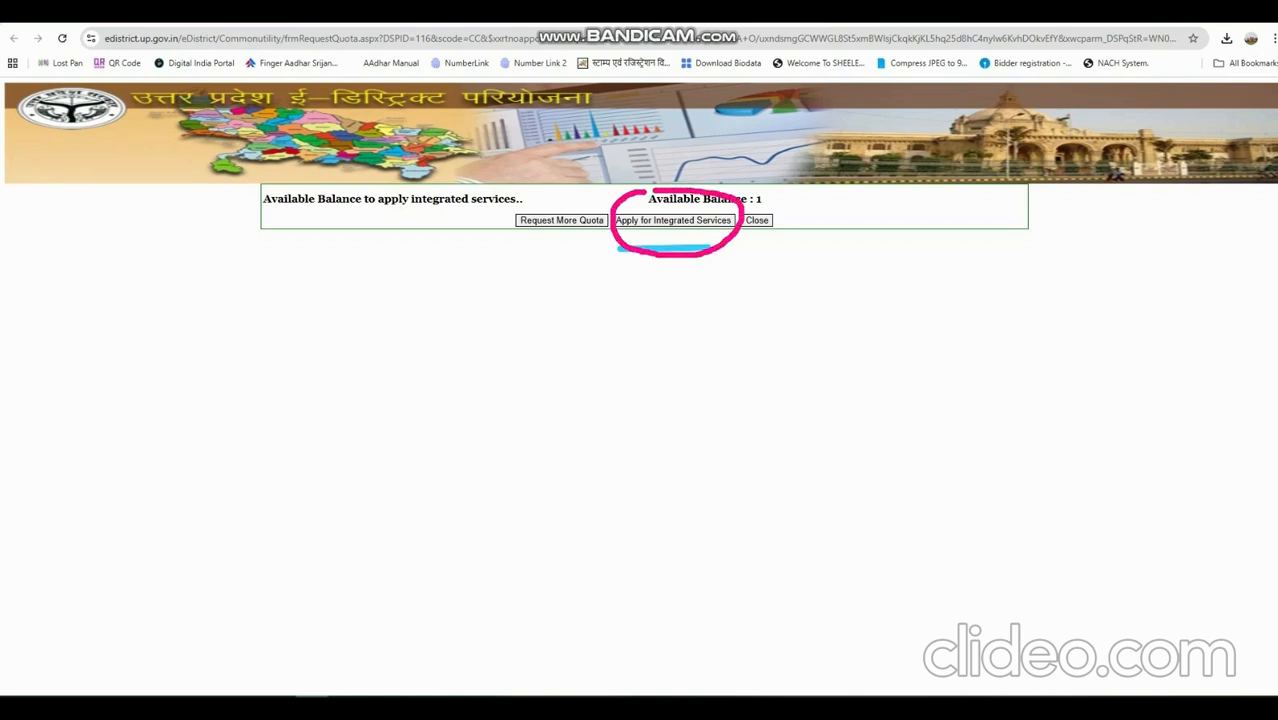
pyautogui.moveTo(637, 240); pyautogui.dragTo(746, 254)
pyautogui.press('Escape')
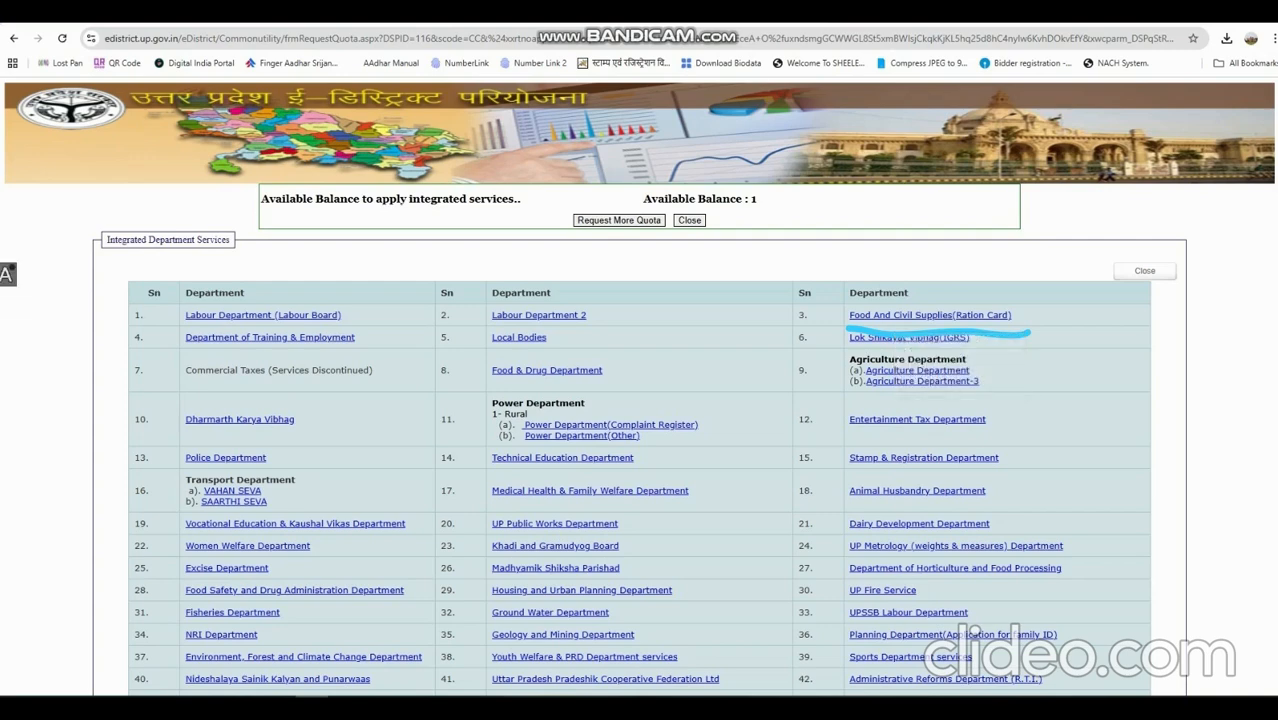
pyautogui.moveTo(926, 323); pyautogui.dragTo(998, 324)
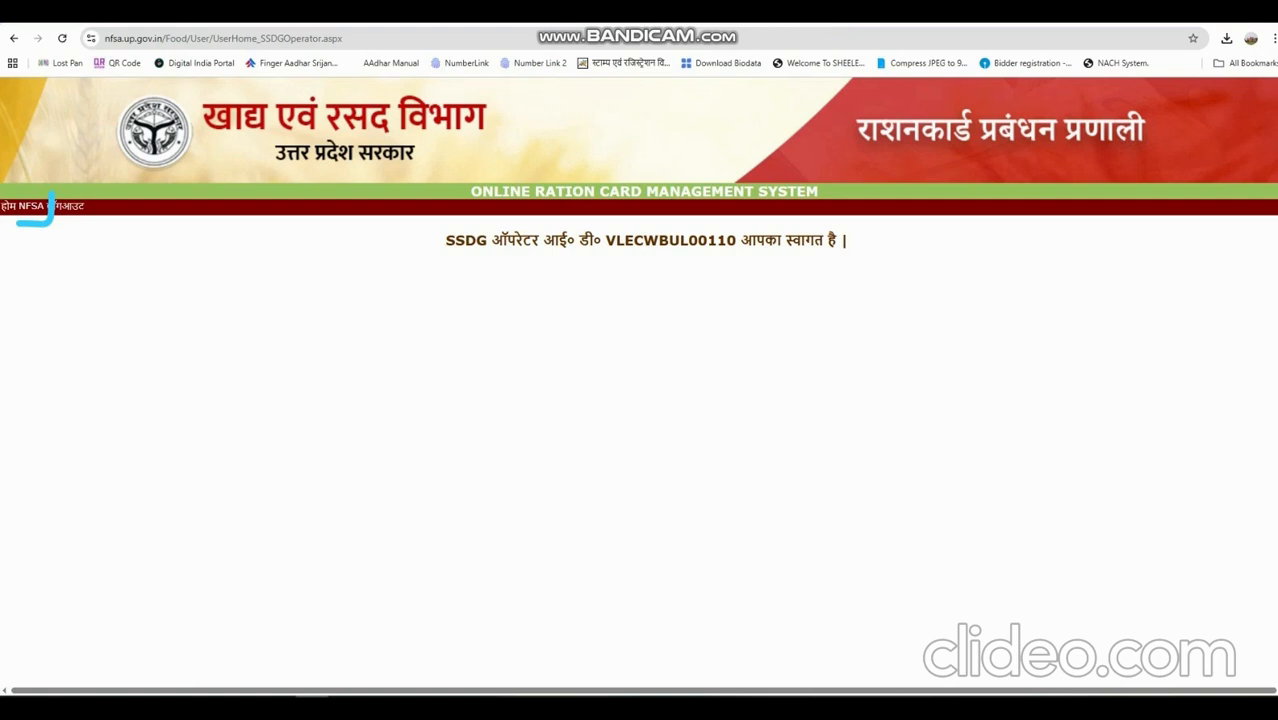
pyautogui.moveTo(21, 213); pyautogui.dragTo(38, 213)
pyautogui.moveTo(646, 237)
pyautogui.mouseDown()
pyautogui.moveTo(756, 251)
pyautogui.moveTo(638, 237)
pyautogui.moveTo(728, 241)
pyautogui.mouseUp()
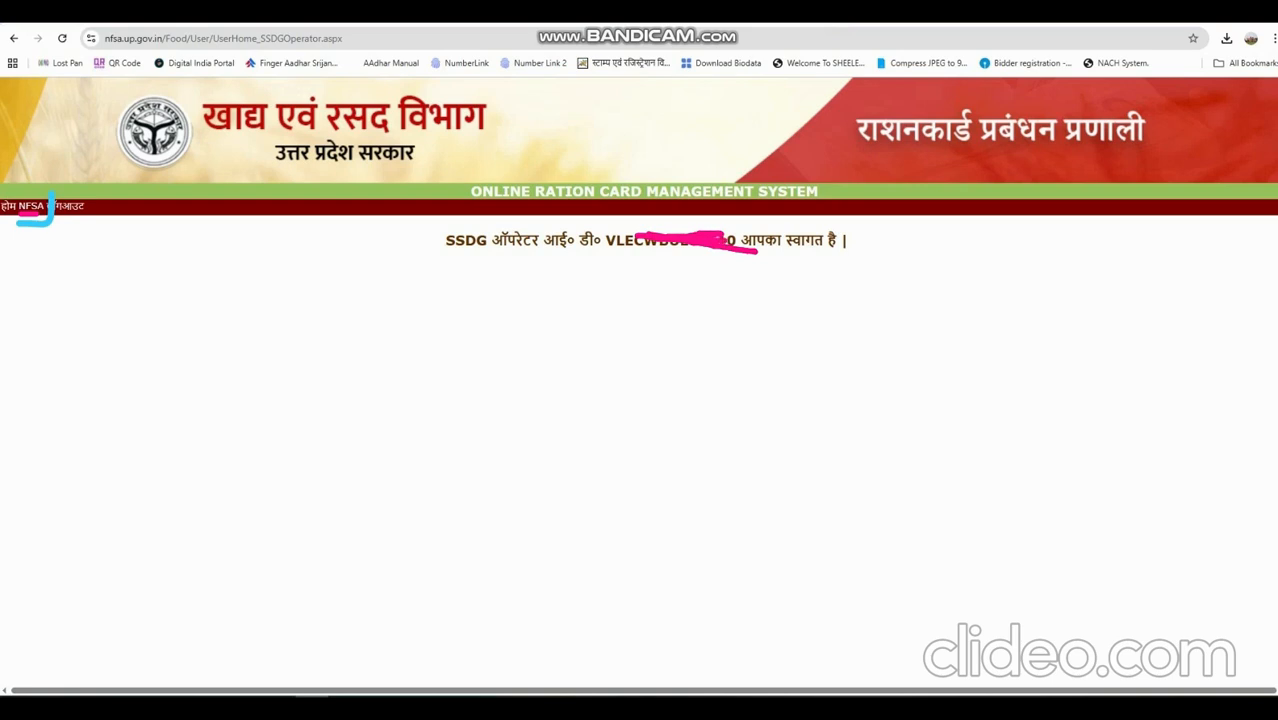
pyautogui.press('Escape')
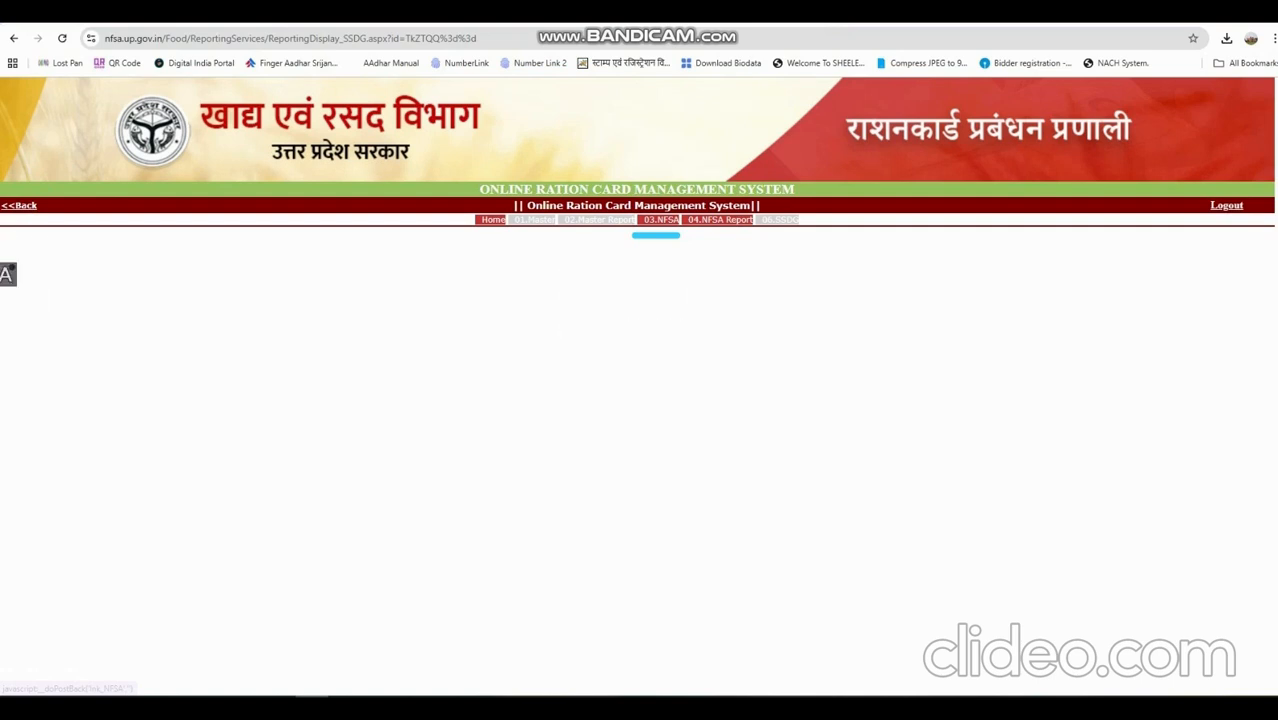
pyautogui.moveTo(633, 235); pyautogui.dragTo(679, 235)
pyautogui.hotkey('ctrl', 'z')
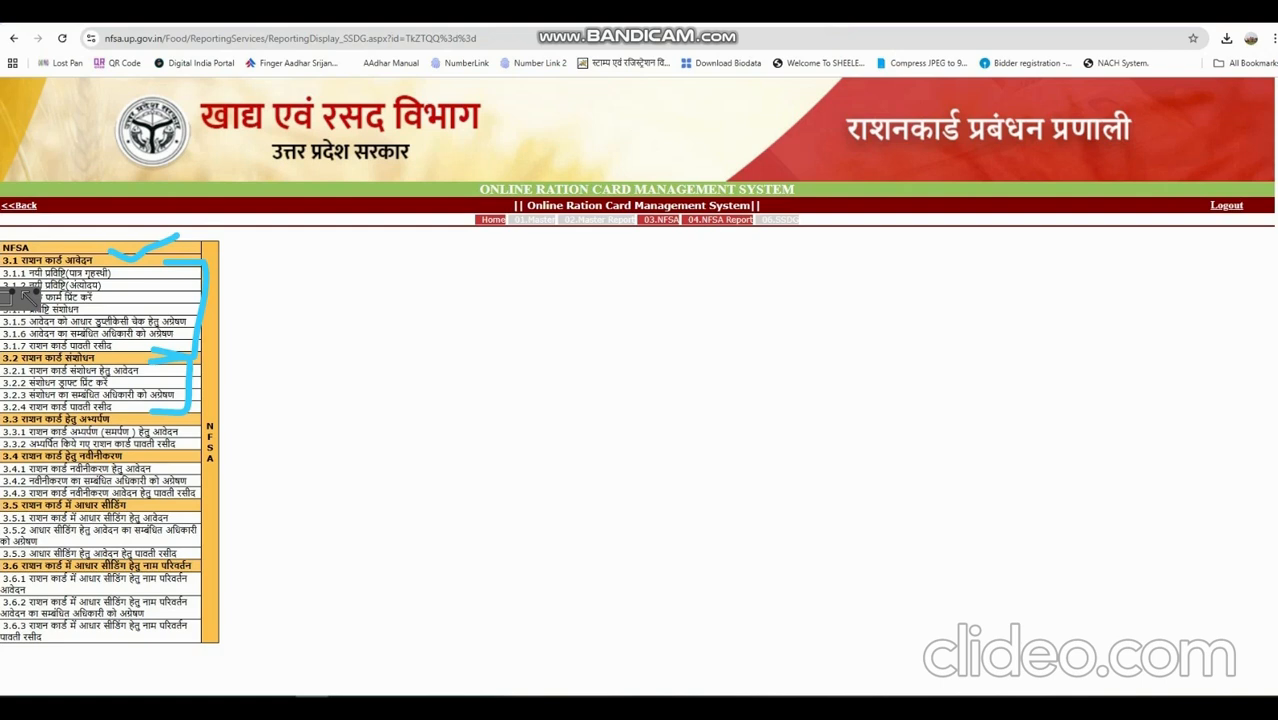
pyautogui.moveTo(122, 270)
pyautogui.mouseDown()
pyautogui.moveTo(118, 280)
pyautogui.moveTo(157, 267)
pyautogui.mouseUp()
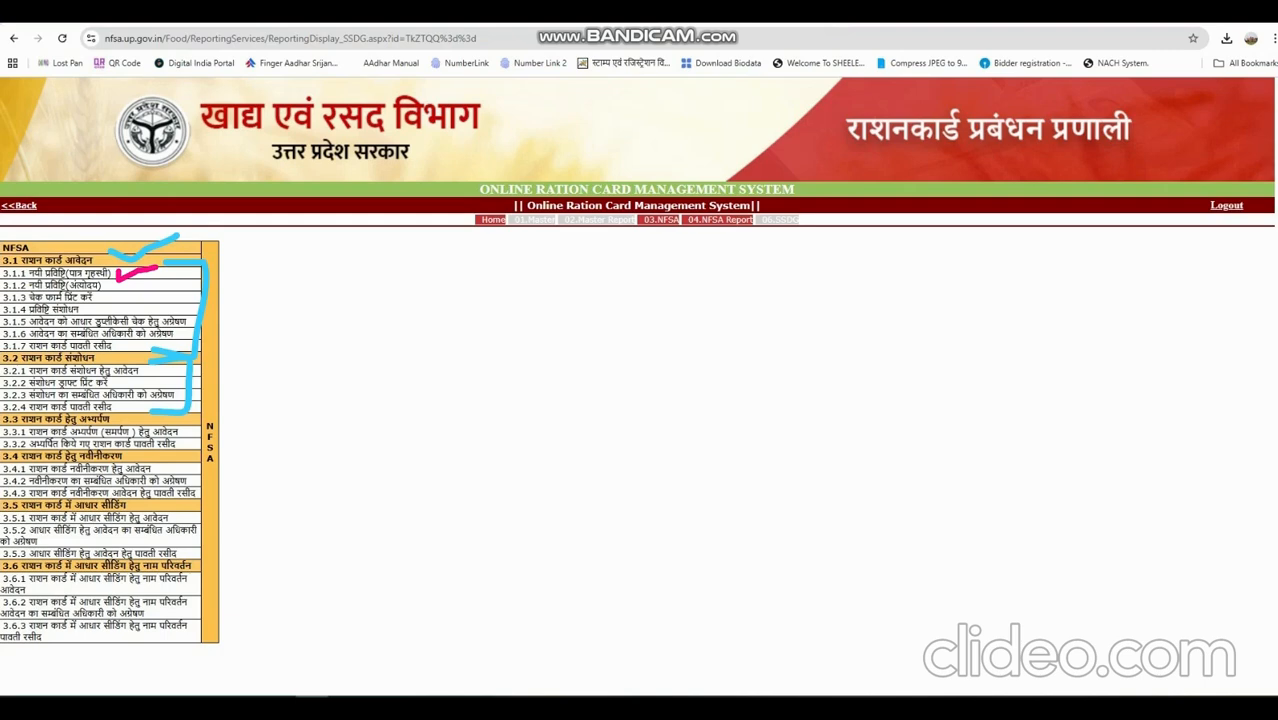
pyautogui.hotkey('ctrl', 'z')
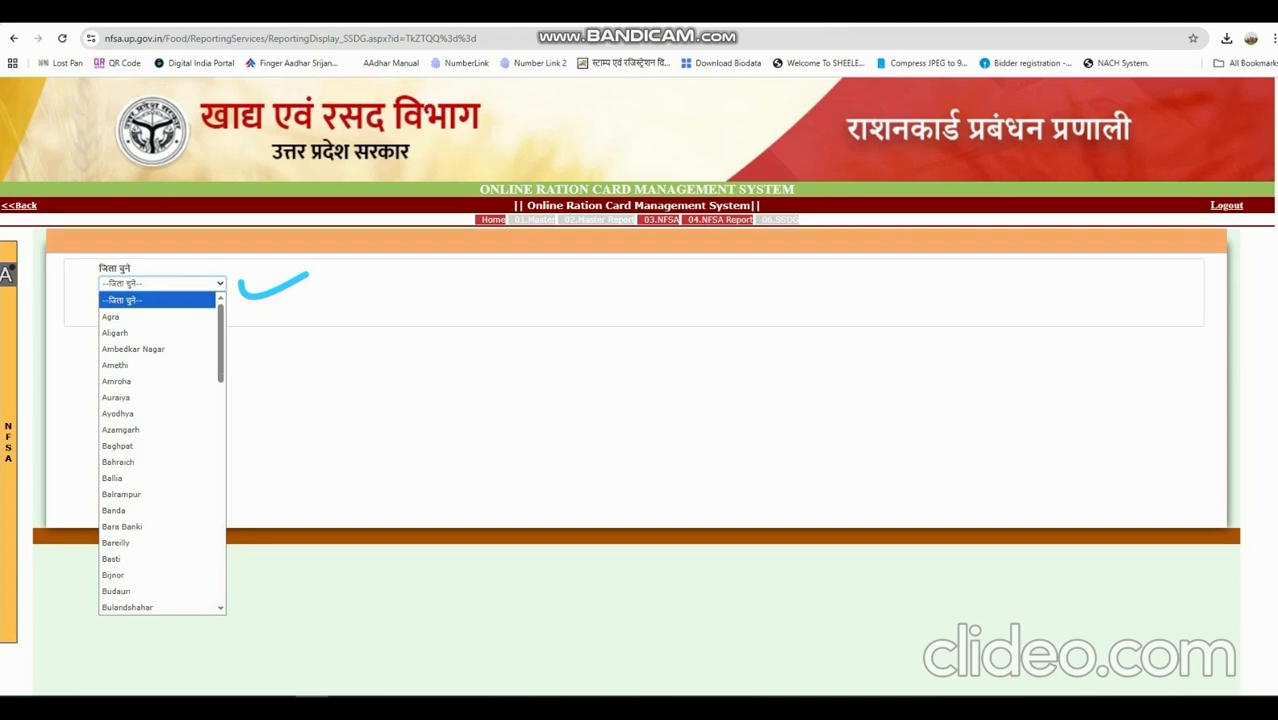
pyautogui.moveTo(143, 318)
pyautogui.mouseDown()
pyautogui.moveTo(162, 318)
pyautogui.moveTo(216, 584)
pyautogui.moveTo(200, 614)
pyautogui.moveTo(164, 614)
pyautogui.moveTo(205, 606)
pyautogui.mouseUp()
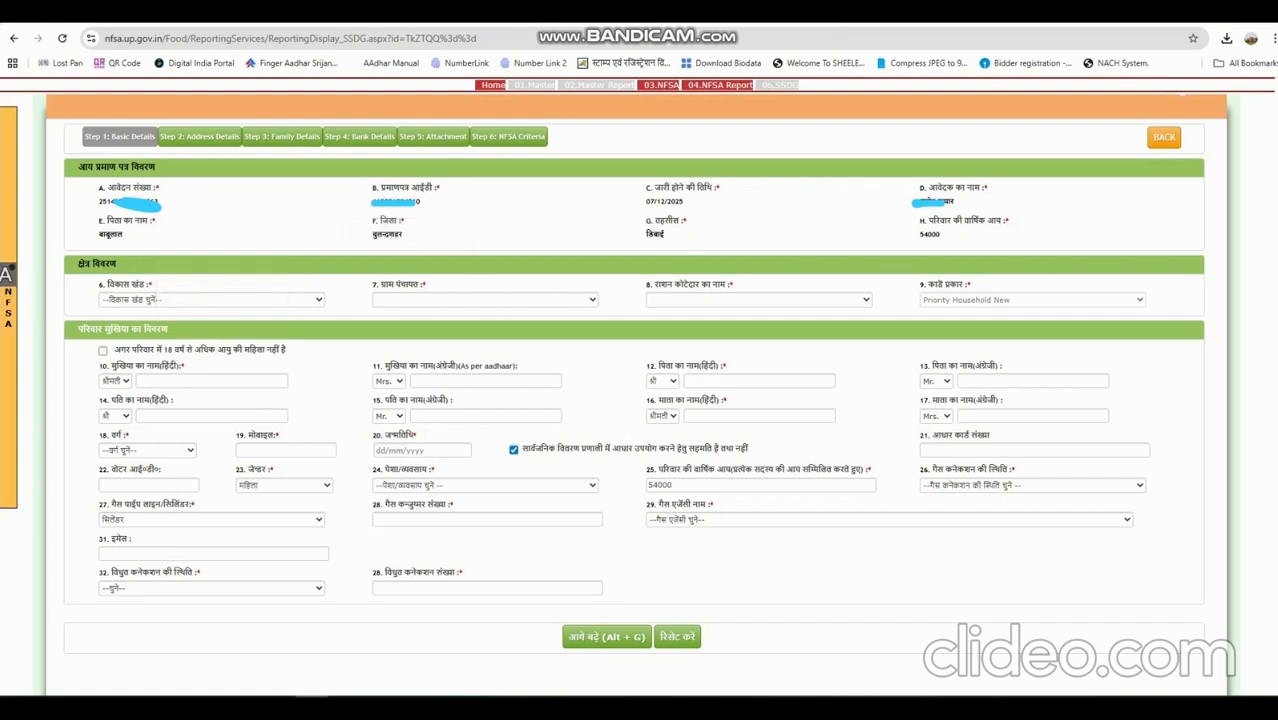
pyautogui.moveTo(272, 312); pyautogui.dragTo(311, 310)
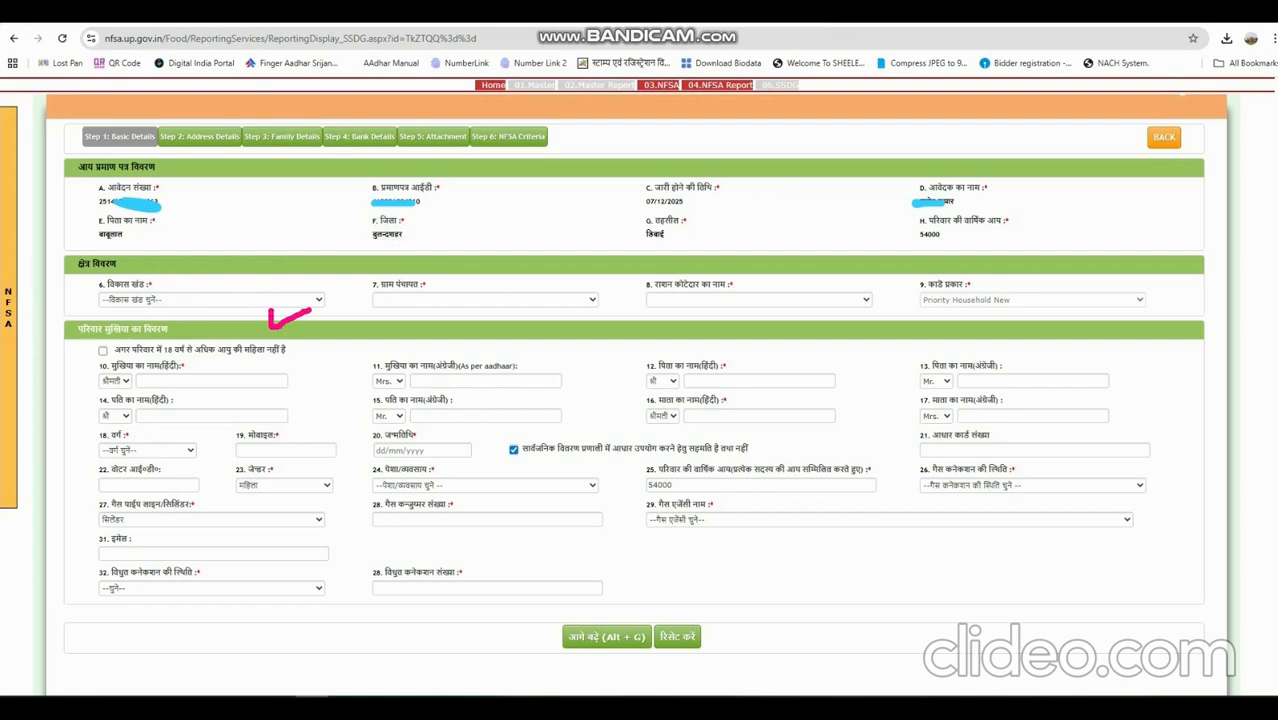
pyautogui.moveTo(432, 307)
pyautogui.mouseDown()
pyautogui.moveTo(437, 319)
pyautogui.moveTo(487, 312)
pyautogui.mouseUp()
pyautogui.moveTo(740, 307)
pyautogui.mouseDown()
pyautogui.moveTo(752, 325)
pyautogui.moveTo(797, 313)
pyautogui.mouseUp()
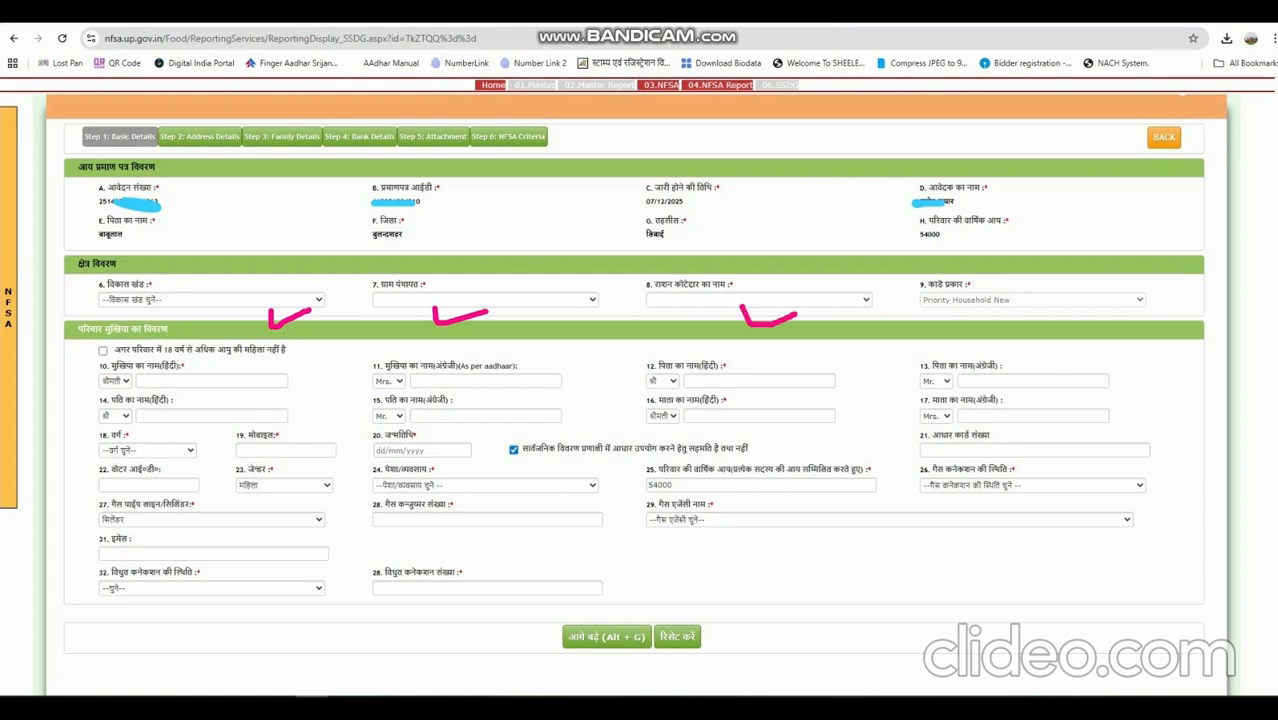
pyautogui.moveTo(905, 301); pyautogui.dragTo(941, 313)
pyautogui.moveTo(288, 378); pyautogui.dragTo(337, 372)
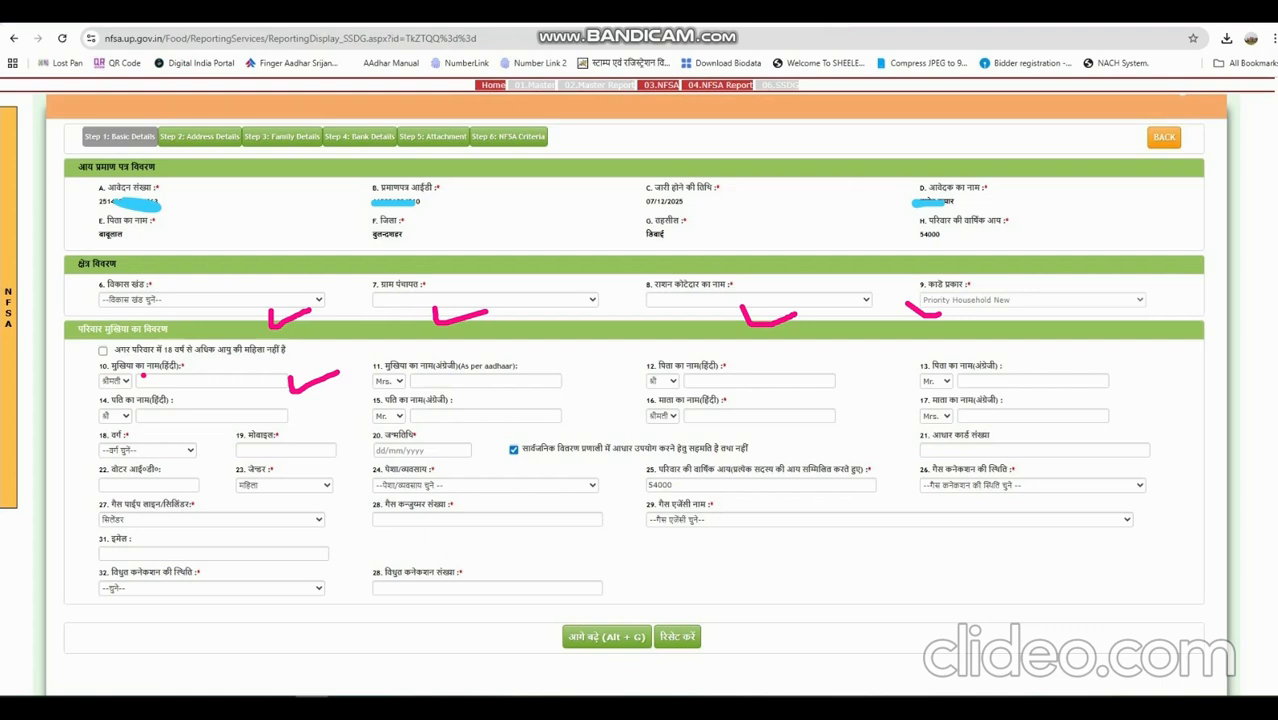
pyautogui.moveTo(566, 375); pyautogui.dragTo(607, 377)
pyautogui.moveTo(836, 377)
pyautogui.mouseDown()
pyautogui.moveTo(845, 392)
pyautogui.moveTo(876, 367)
pyautogui.mouseUp()
pyautogui.moveTo(1109, 371); pyautogui.dragTo(1150, 380)
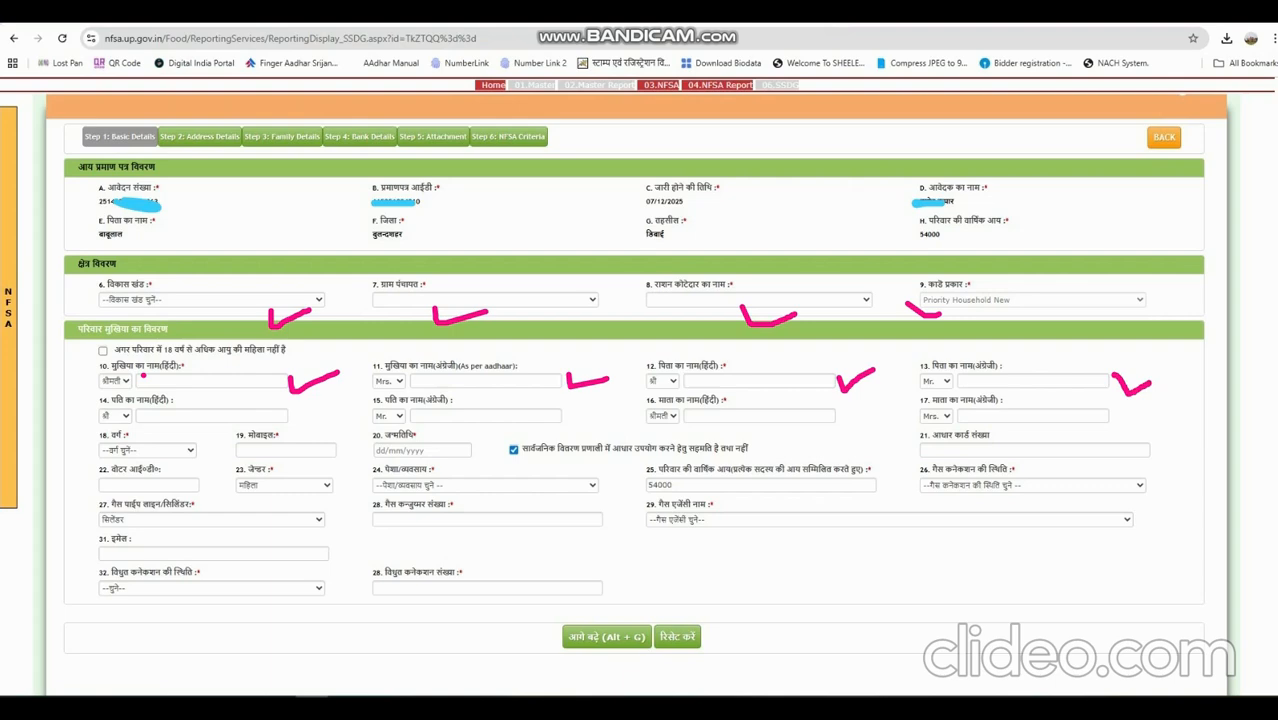
pyautogui.moveTo(296, 402)
pyautogui.mouseDown()
pyautogui.moveTo(301, 424)
pyautogui.moveTo(340, 408)
pyautogui.mouseUp()
pyautogui.moveTo(559, 405)
pyautogui.mouseDown()
pyautogui.moveTo(566, 425)
pyautogui.moveTo(596, 408)
pyautogui.mouseUp()
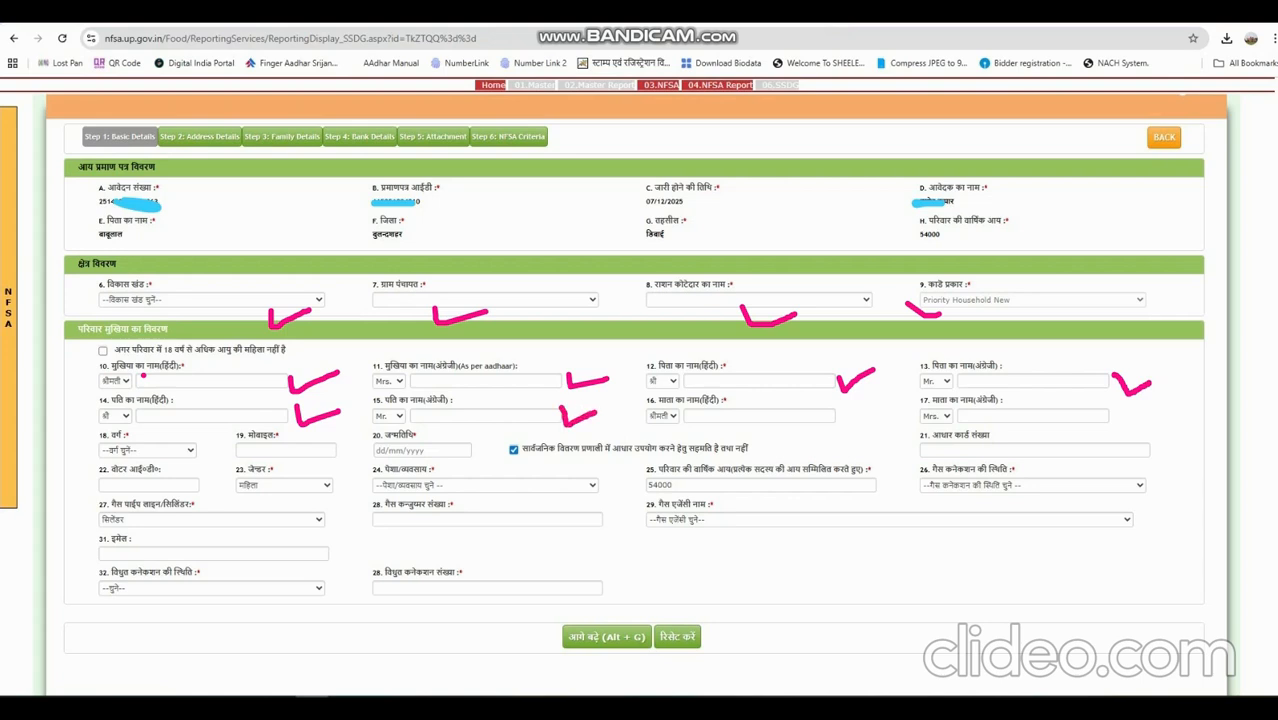
pyautogui.moveTo(843, 407); pyautogui.dragTo(891, 413)
pyautogui.moveTo(1120, 408); pyautogui.dragTo(1178, 404)
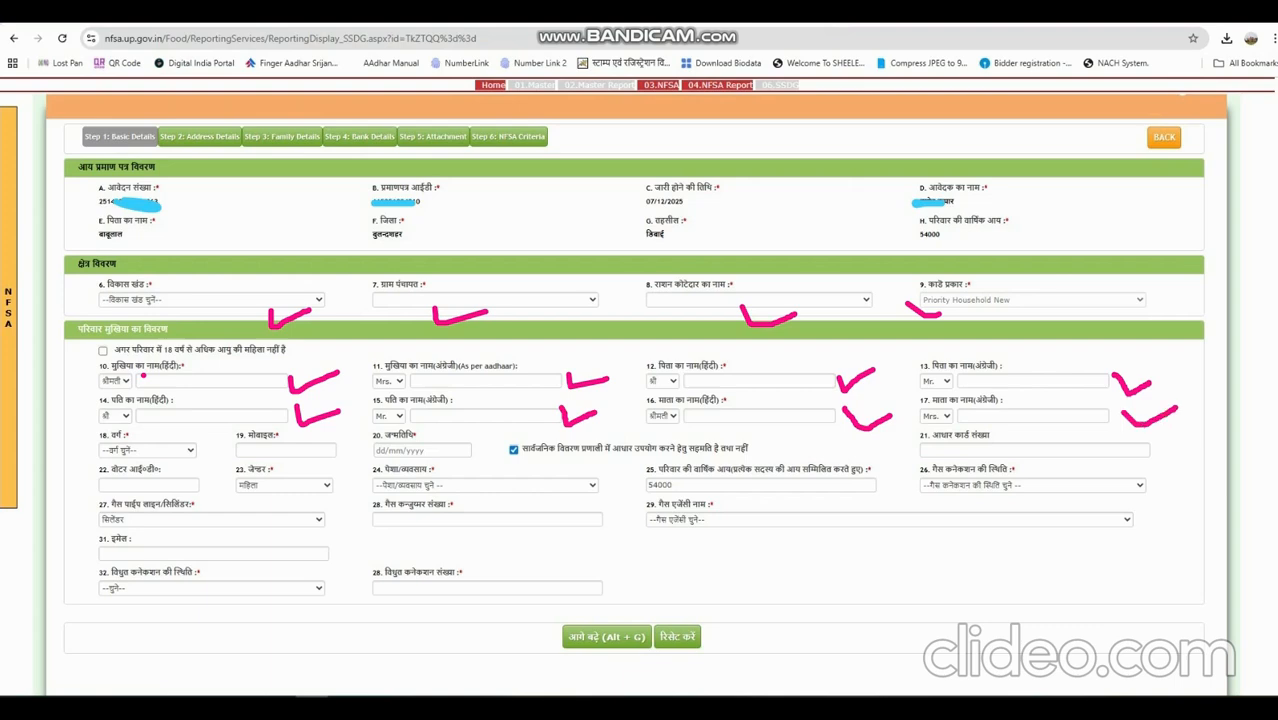
pyautogui.moveTo(75, 445); pyautogui.dragTo(123, 445)
pyautogui.moveTo(218, 452); pyautogui.dragTo(251, 448)
pyautogui.moveTo(467, 437)
pyautogui.mouseDown()
pyautogui.moveTo(489, 455)
pyautogui.moveTo(474, 459)
pyautogui.mouseUp()
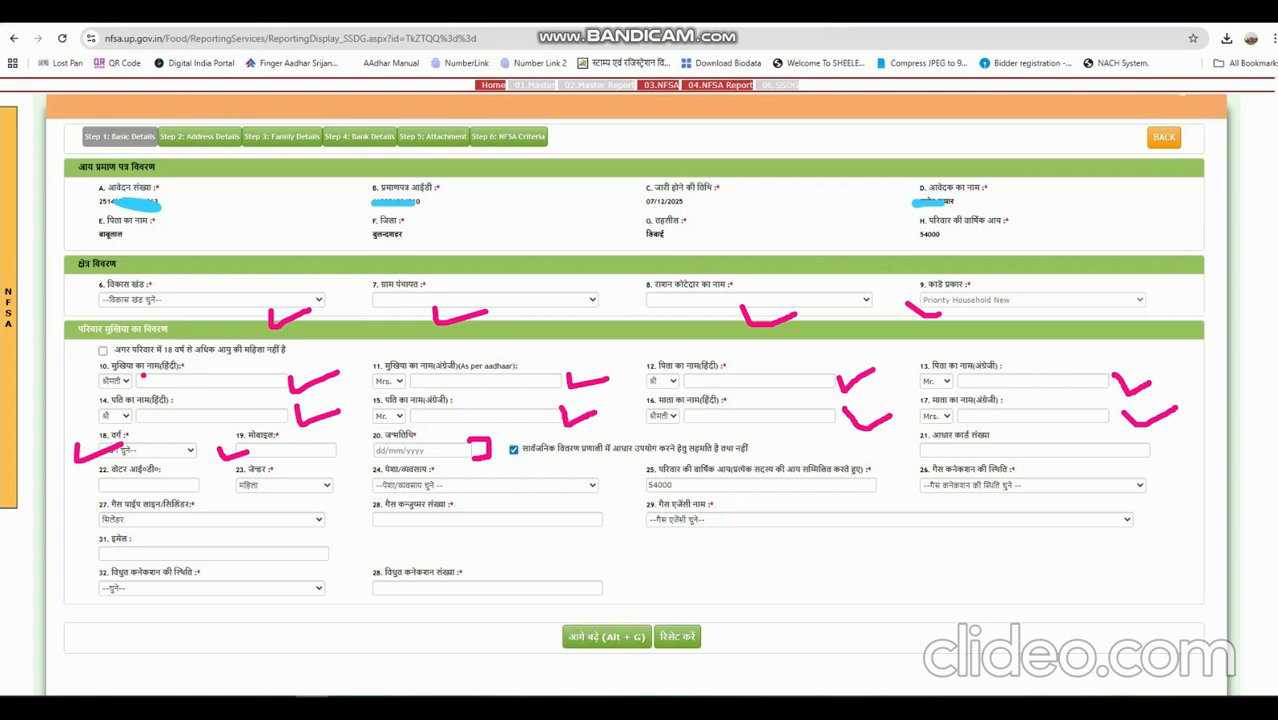
pyautogui.moveTo(558, 457); pyautogui.dragTo(734, 456)
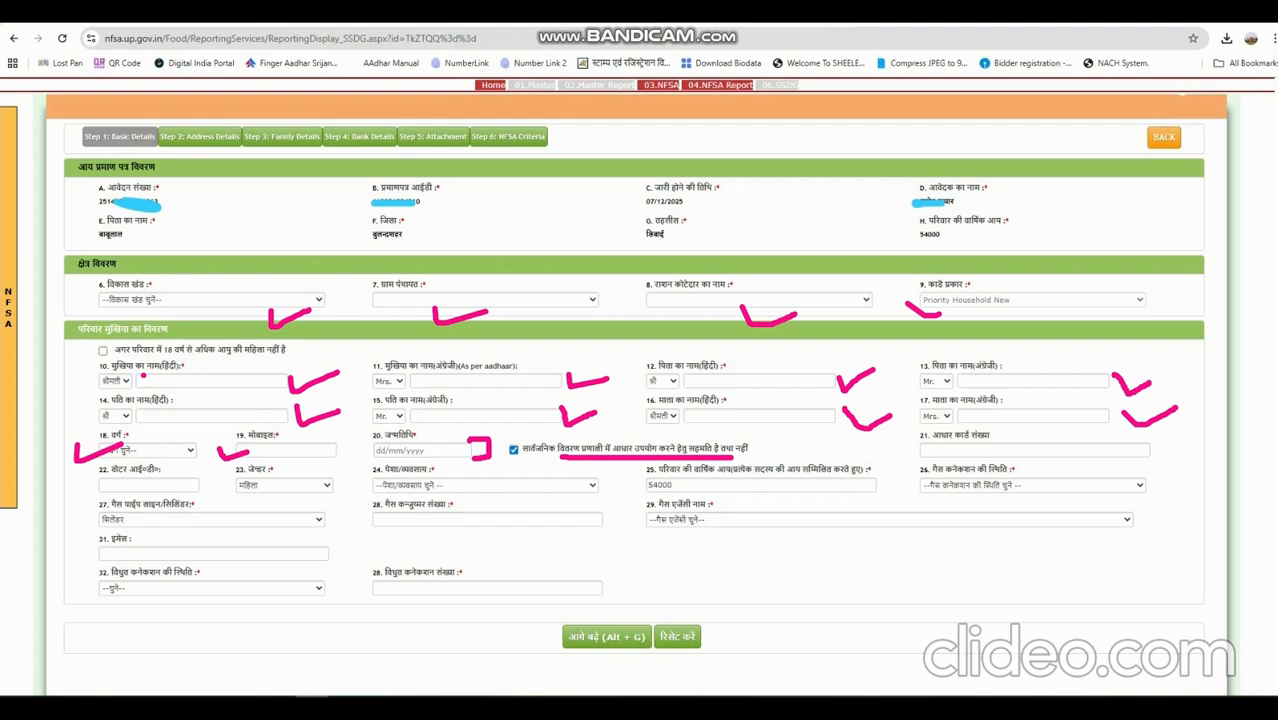
pyautogui.moveTo(997, 443); pyautogui.dragTo(1062, 440)
pyautogui.moveTo(85, 476); pyautogui.dragTo(123, 481)
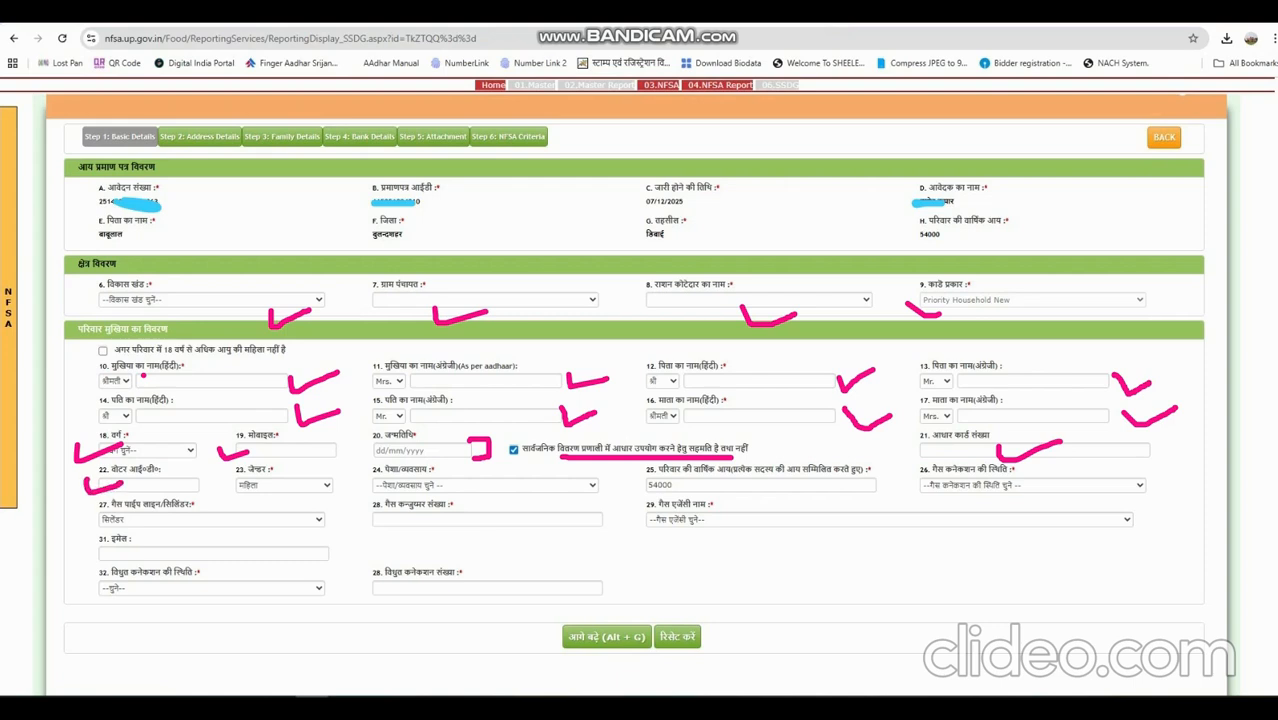
pyautogui.moveTo(246, 482)
pyautogui.mouseDown()
pyautogui.moveTo(256, 496)
pyautogui.moveTo(334, 488)
pyautogui.mouseUp()
pyautogui.moveTo(360, 484)
pyautogui.mouseDown()
pyautogui.moveTo(368, 497)
pyautogui.moveTo(390, 487)
pyautogui.mouseUp()
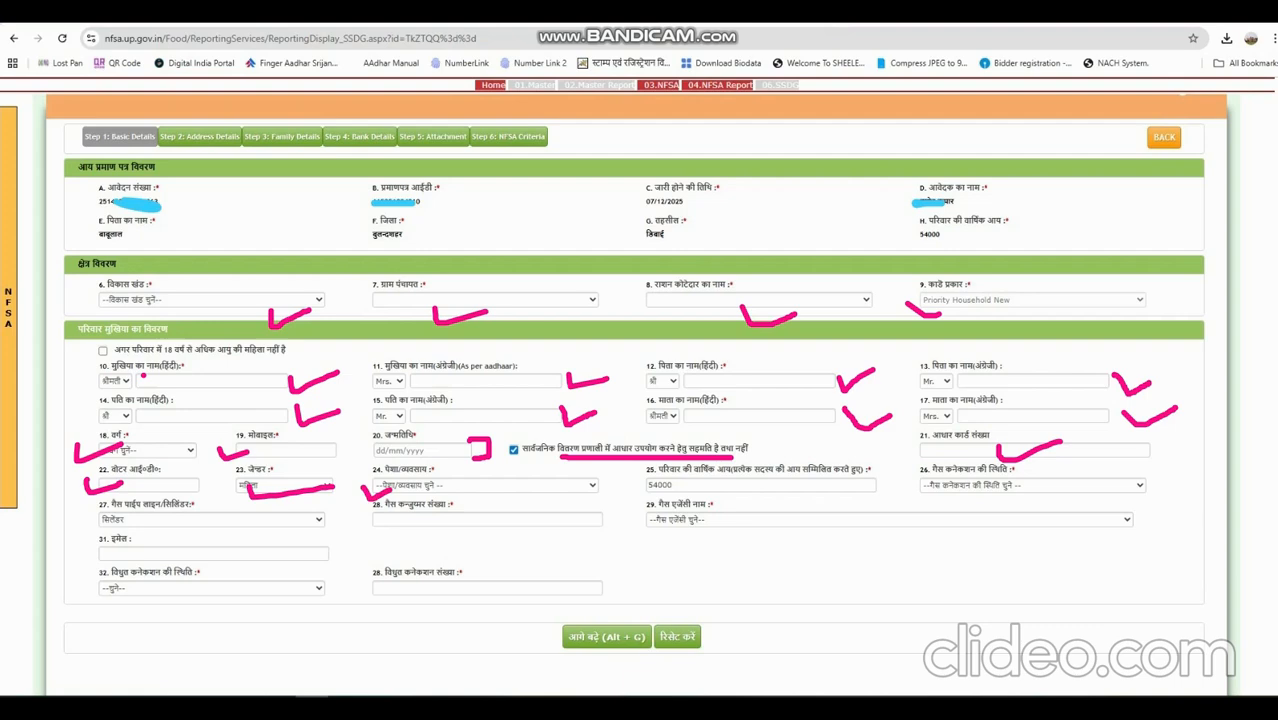
pyautogui.moveTo(634, 481); pyautogui.dragTo(686, 488)
pyautogui.moveTo(898, 480)
pyautogui.mouseDown()
pyautogui.moveTo(914, 510)
pyautogui.moveTo(938, 518)
pyautogui.moveTo(957, 511)
pyautogui.moveTo(958, 487)
pyautogui.mouseUp()
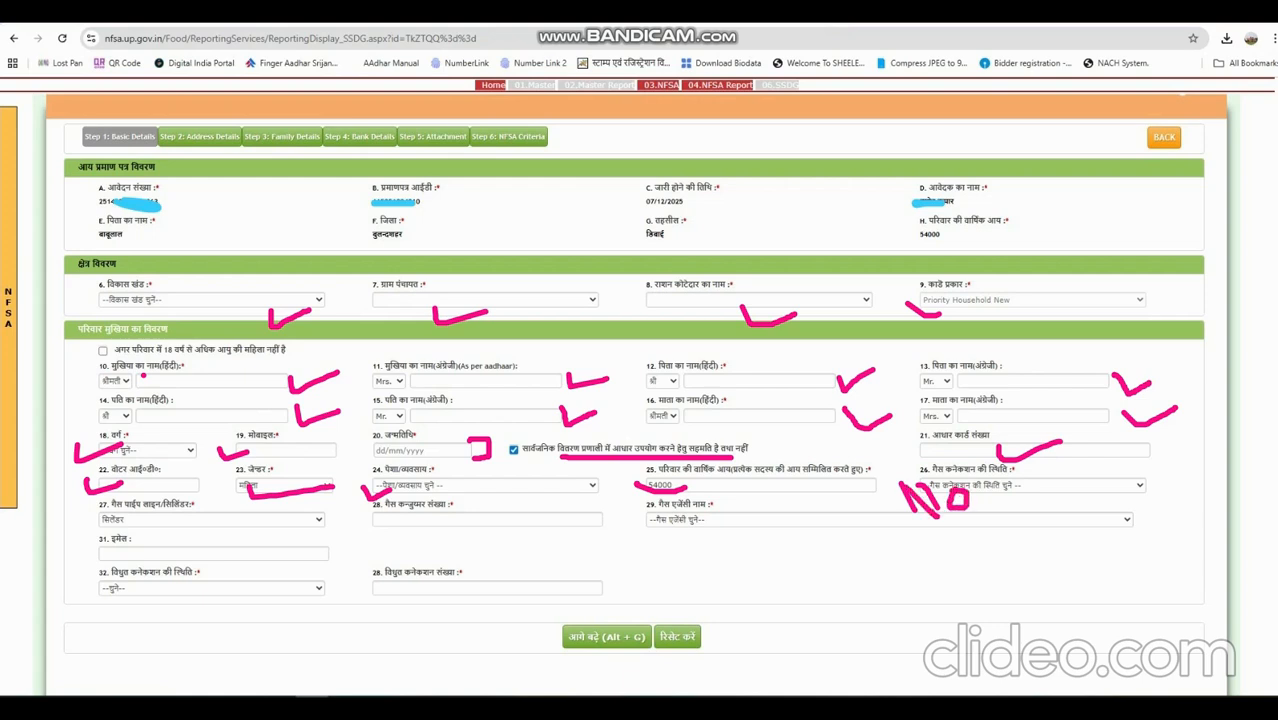
pyautogui.moveTo(211, 508)
pyautogui.mouseDown()
pyautogui.moveTo(238, 529)
pyautogui.moveTo(212, 528)
pyautogui.mouseUp()
pyautogui.moveTo(397, 516)
pyautogui.mouseDown()
pyautogui.moveTo(436, 542)
pyautogui.moveTo(403, 543)
pyautogui.mouseUp()
pyautogui.moveTo(720, 507)
pyautogui.mouseDown()
pyautogui.moveTo(766, 534)
pyautogui.moveTo(722, 542)
pyautogui.mouseUp()
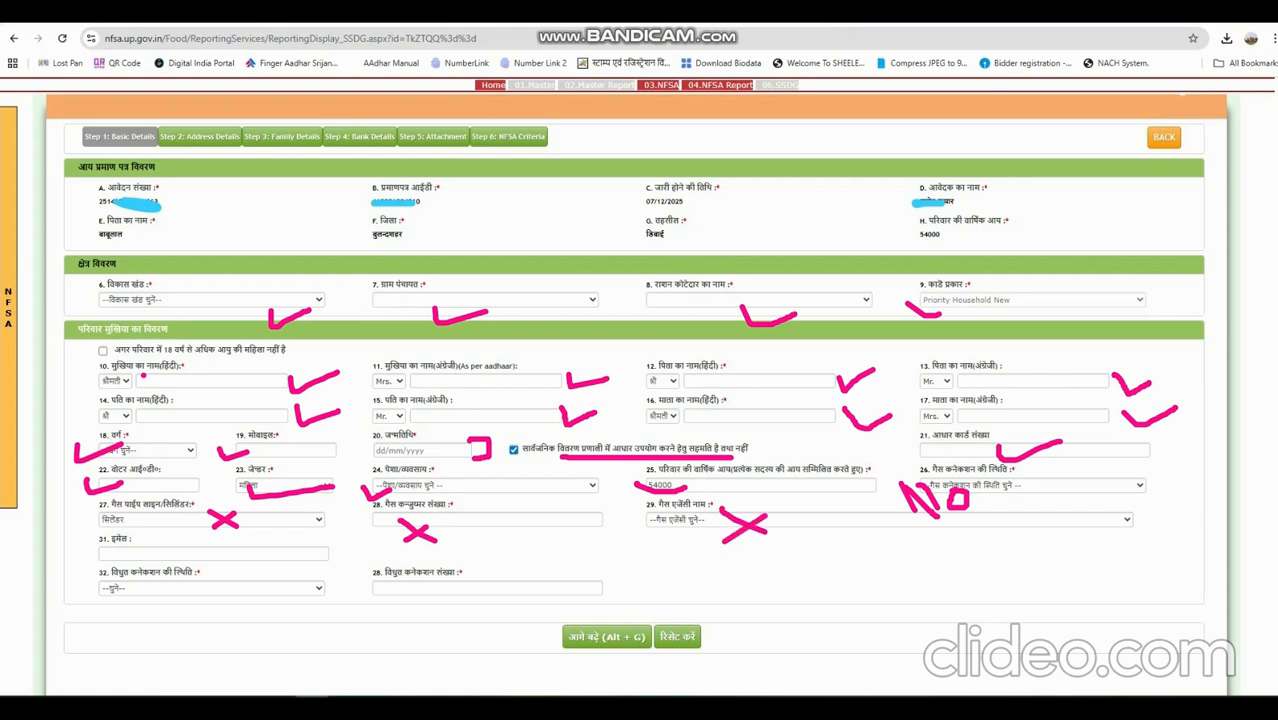
pyautogui.moveTo(822, 528)
pyautogui.mouseDown()
pyautogui.moveTo(820, 549)
pyautogui.moveTo(847, 539)
pyautogui.mouseUp()
pyautogui.moveTo(142, 584)
pyautogui.mouseDown()
pyautogui.moveTo(144, 597)
pyautogui.moveTo(210, 590)
pyautogui.mouseUp()
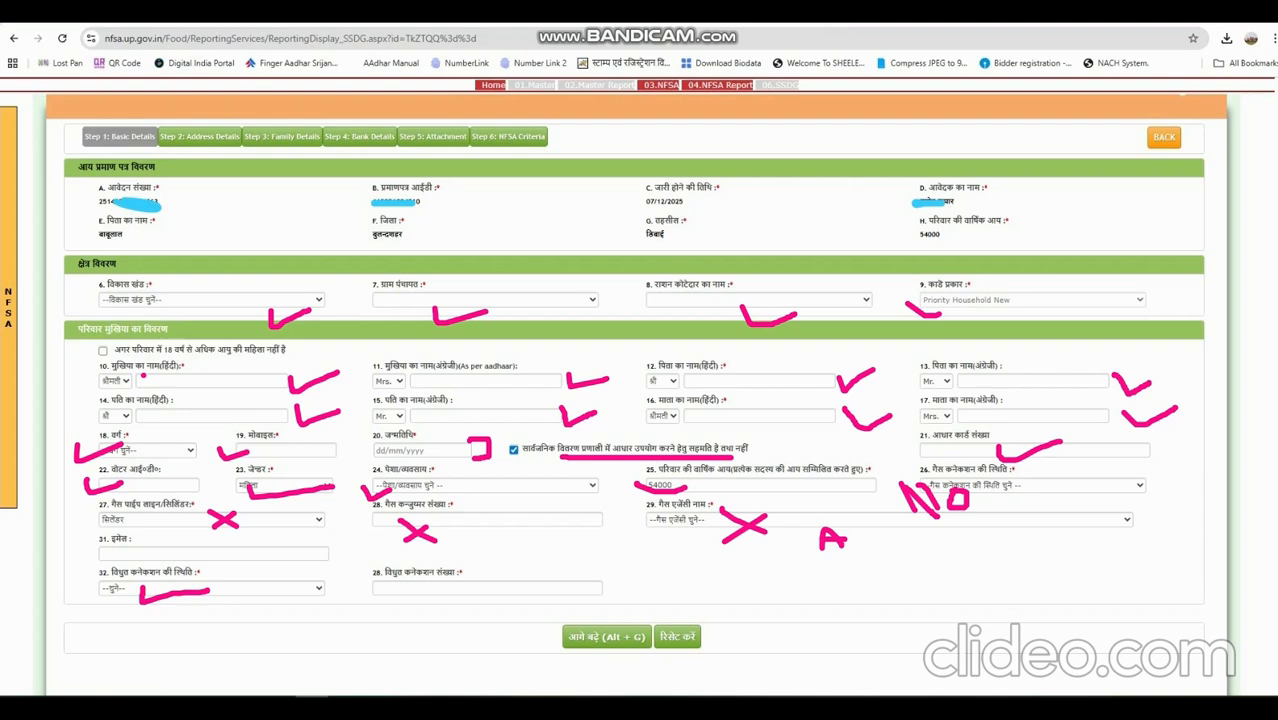
pyautogui.press('Escape')
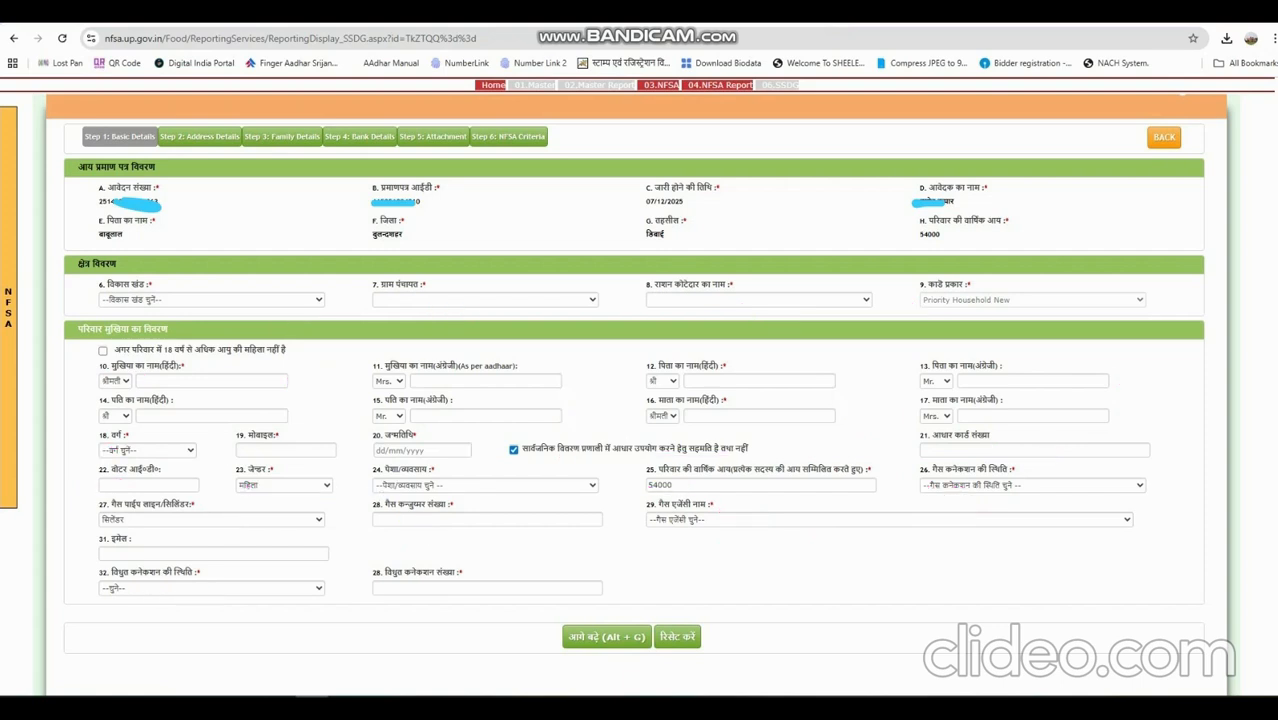
pyautogui.press('Right')
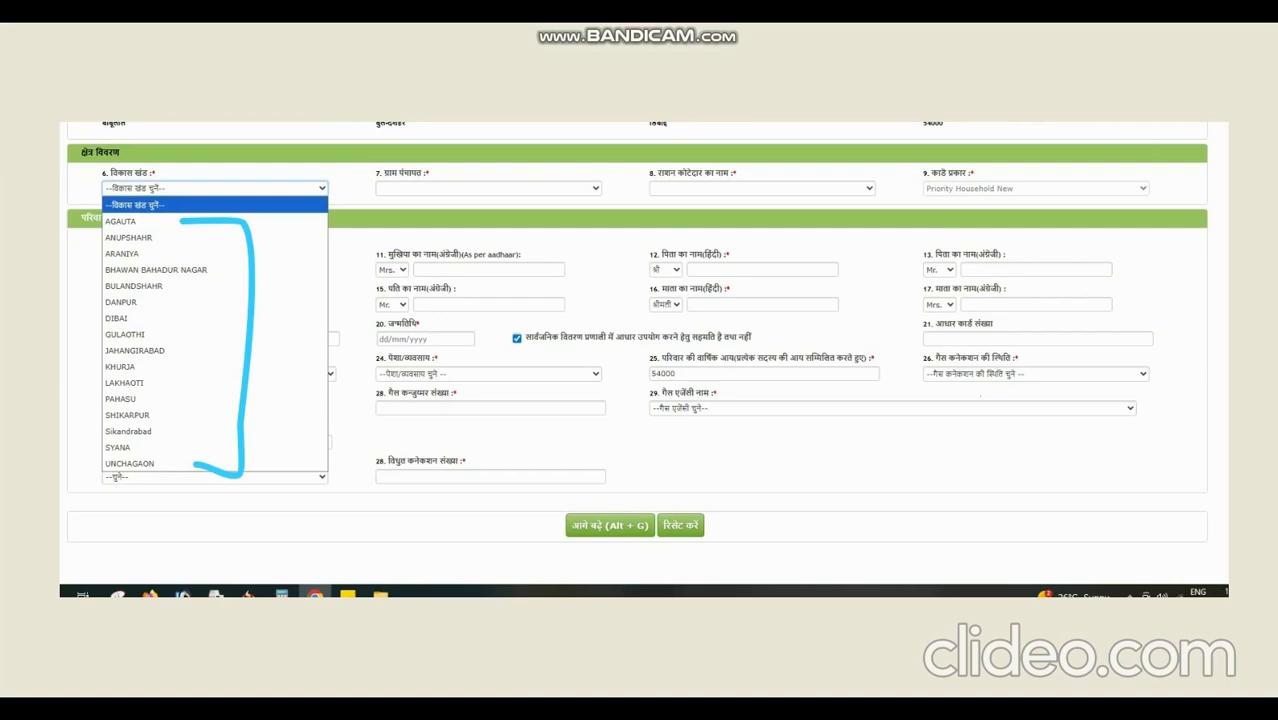
pyautogui.press('Right')
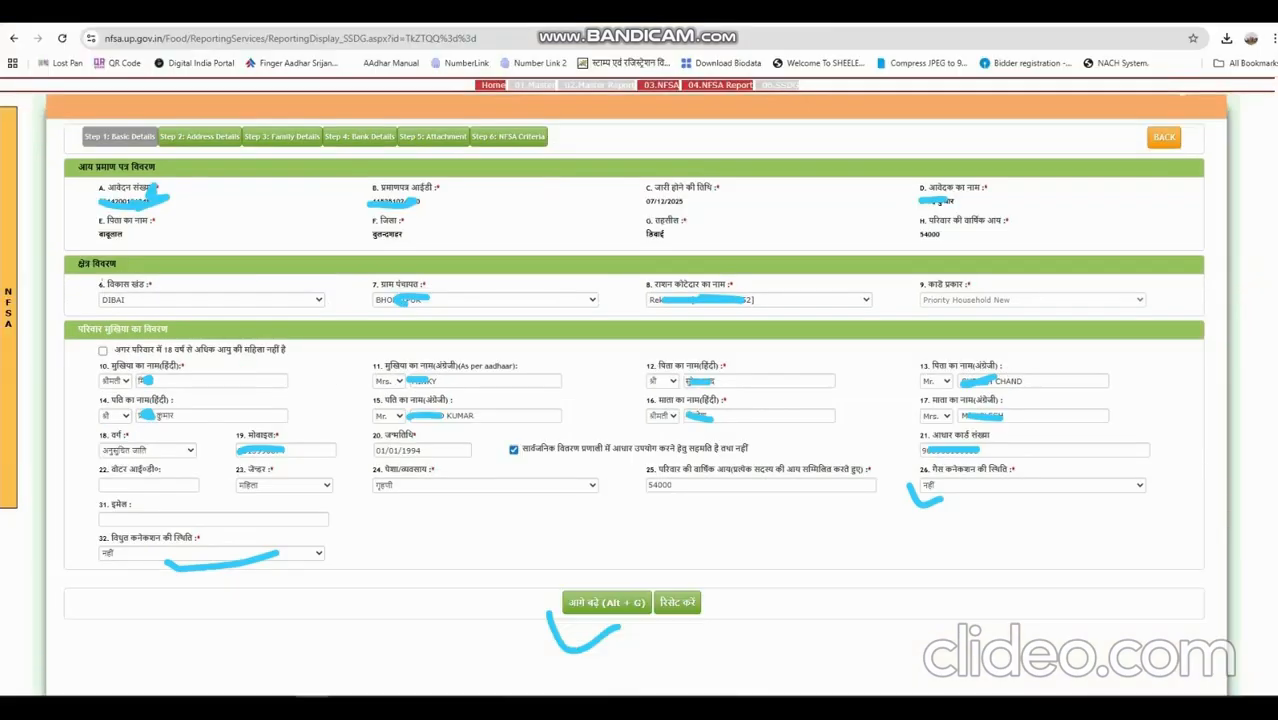
pyautogui.press('Right')
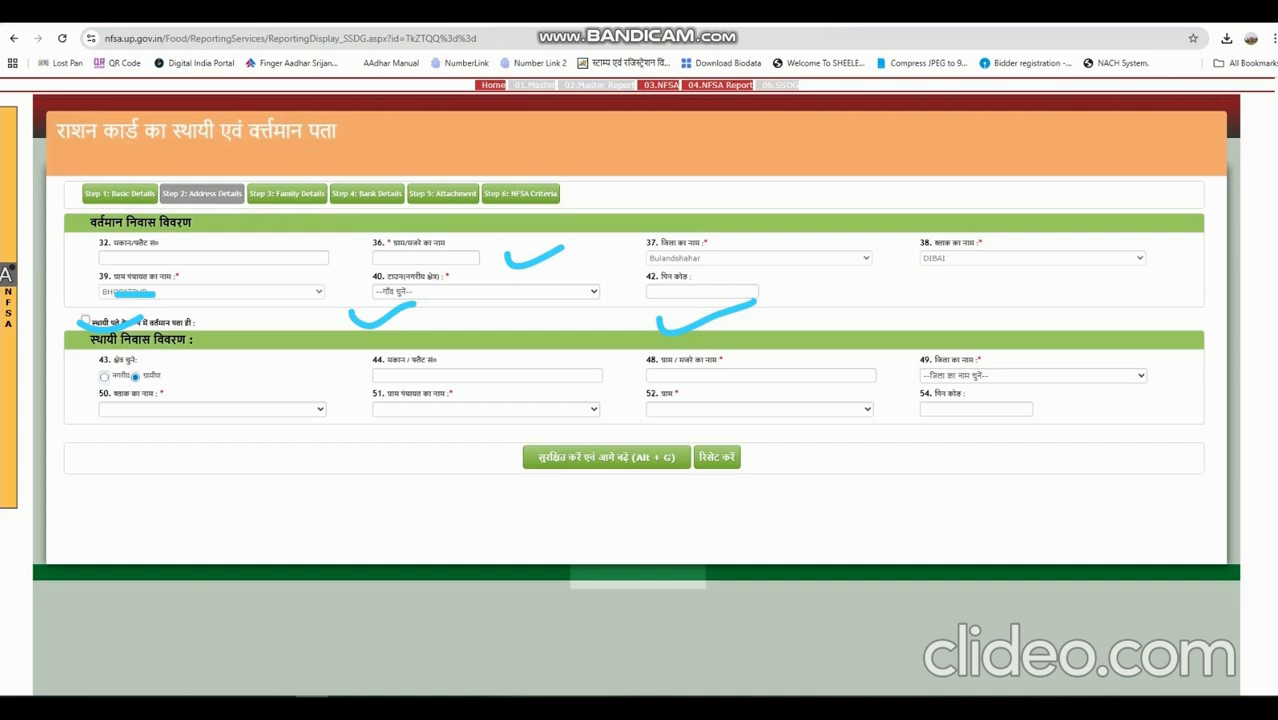
pyautogui.moveTo(451, 255); pyautogui.dragTo(478, 261)
pyautogui.moveTo(622, 258); pyautogui.dragTo(652, 264)
pyautogui.moveTo(926, 262); pyautogui.dragTo(986, 260)
pyautogui.moveTo(148, 294); pyautogui.dragTo(183, 290)
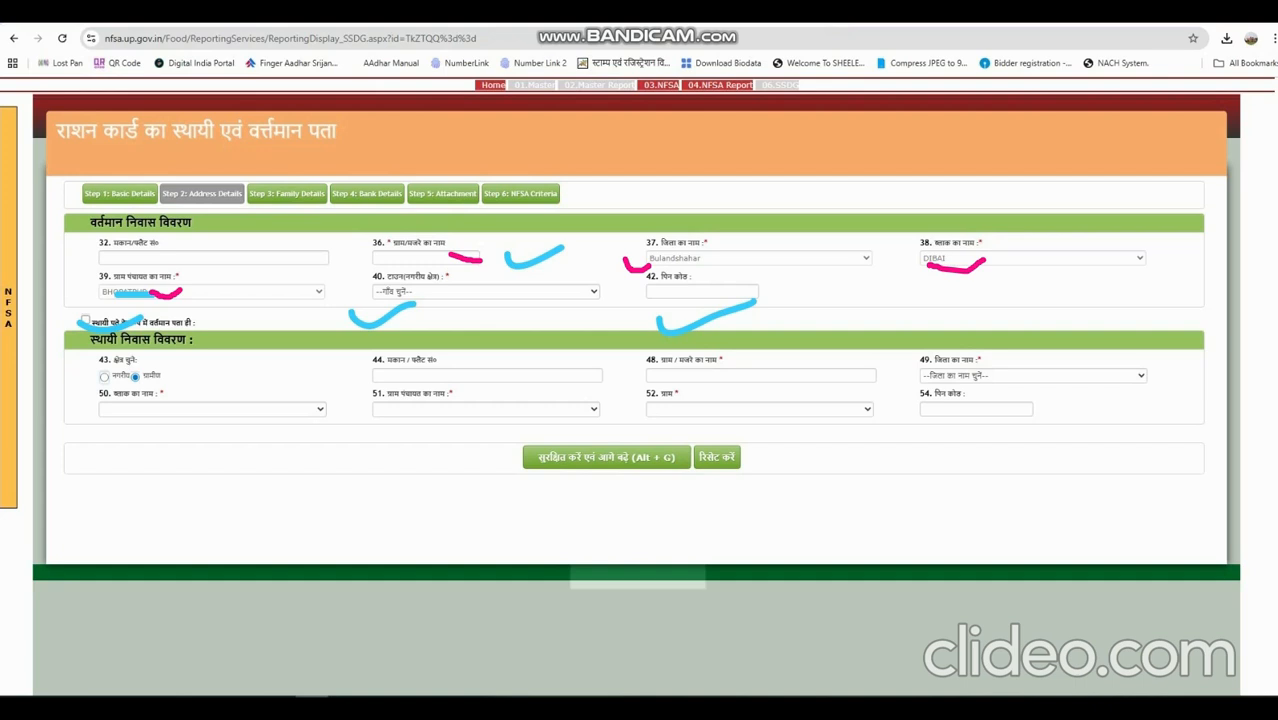
pyautogui.moveTo(390, 310); pyautogui.dragTo(437, 295)
pyautogui.moveTo(622, 296)
pyautogui.mouseDown()
pyautogui.moveTo(625, 316)
pyautogui.moveTo(660, 304)
pyautogui.mouseUp()
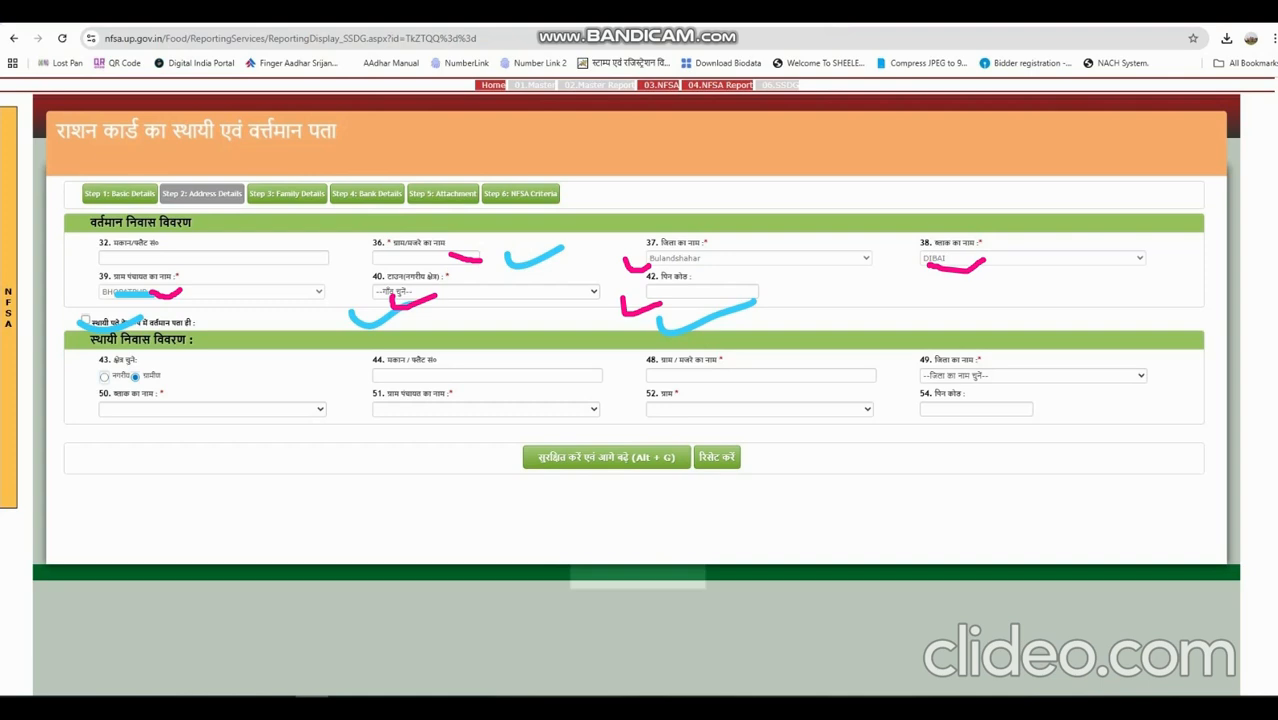
pyautogui.moveTo(466, 461)
pyautogui.mouseDown()
pyautogui.moveTo(497, 503)
pyautogui.moveTo(624, 466)
pyautogui.mouseUp()
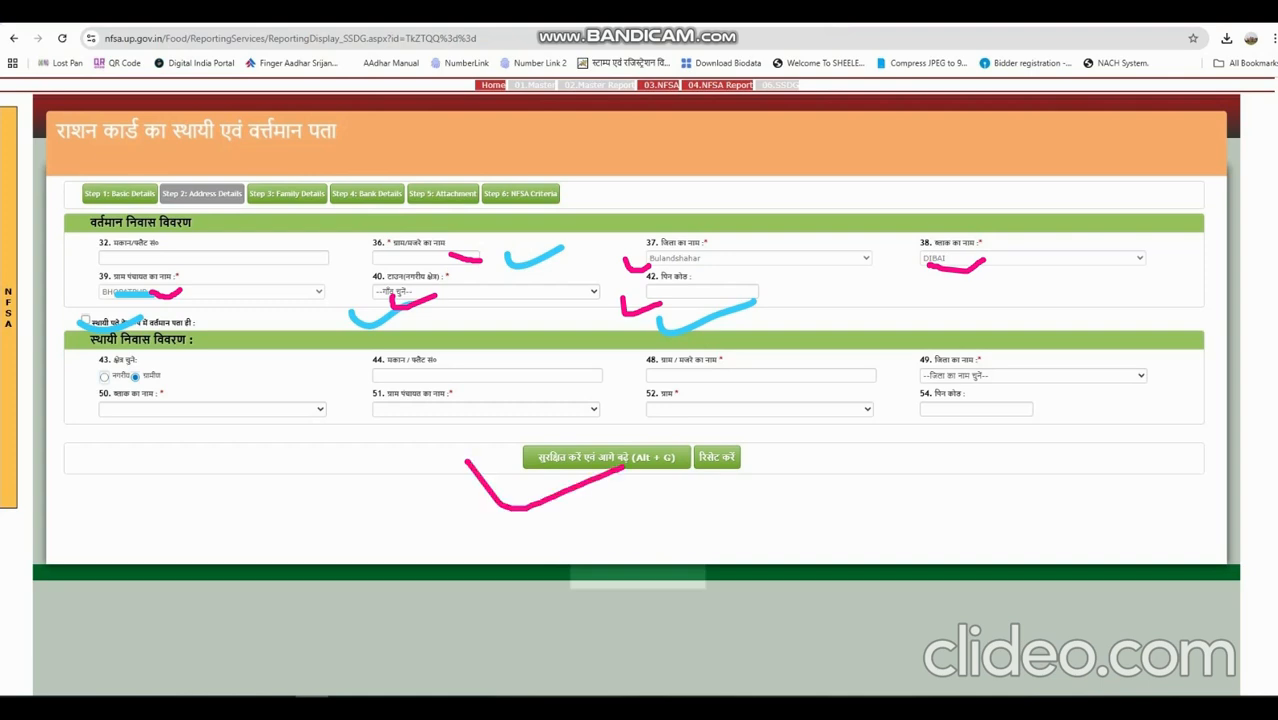
pyautogui.press('Escape')
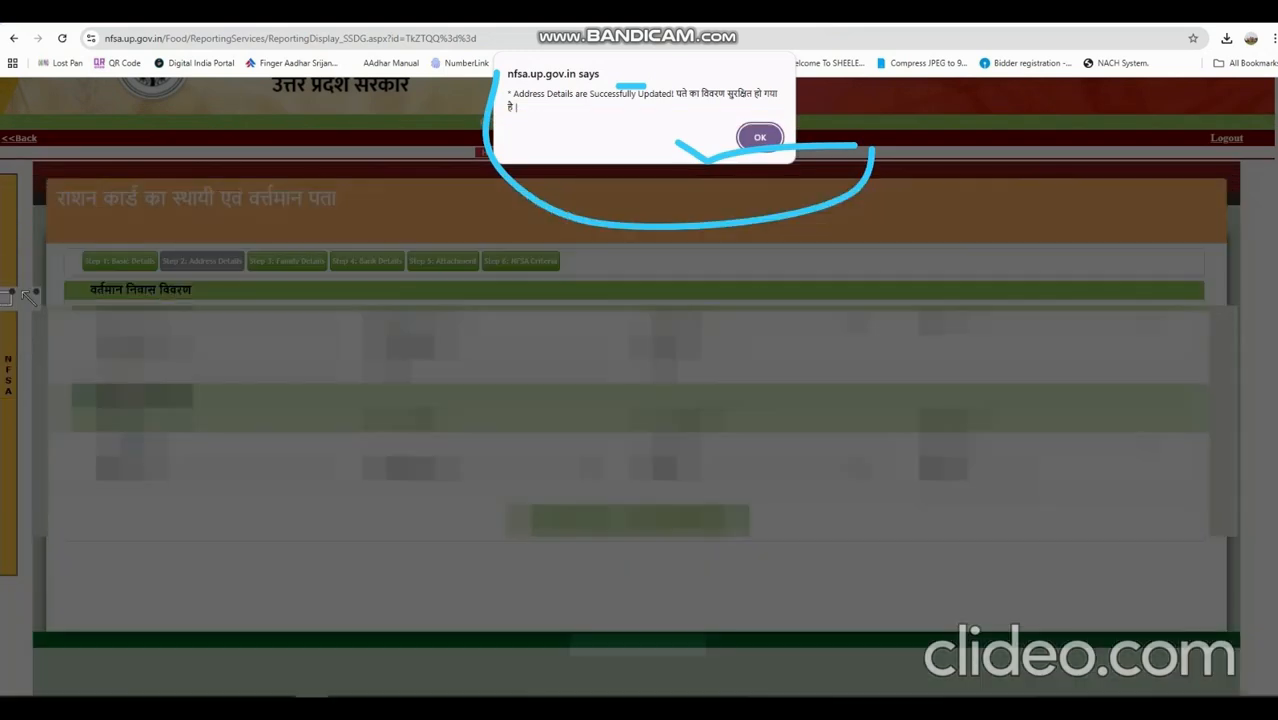
pyautogui.moveTo(768, 101)
pyautogui.mouseDown()
pyautogui.moveTo(710, 105)
pyautogui.moveTo(720, 152)
pyautogui.moveTo(765, 157)
pyautogui.moveTo(788, 128)
pyautogui.moveTo(776, 96)
pyautogui.mouseUp()
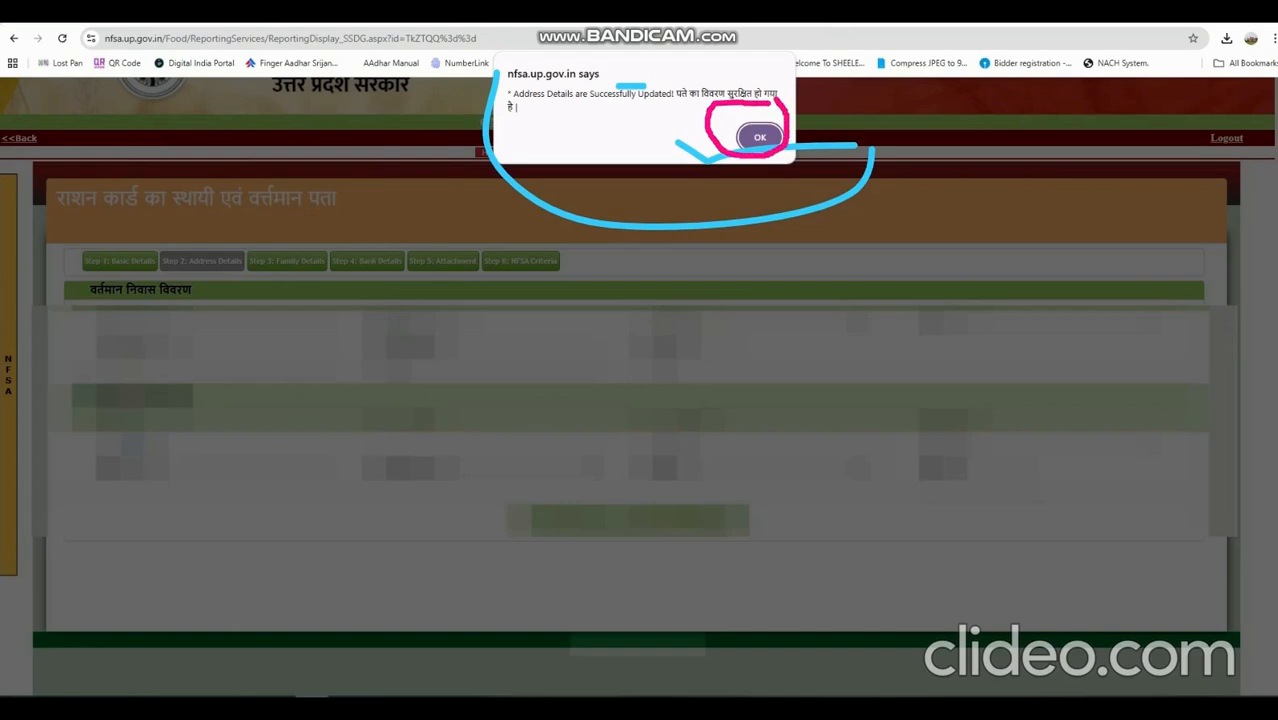
pyautogui.hotkey('ctrl', 'z')
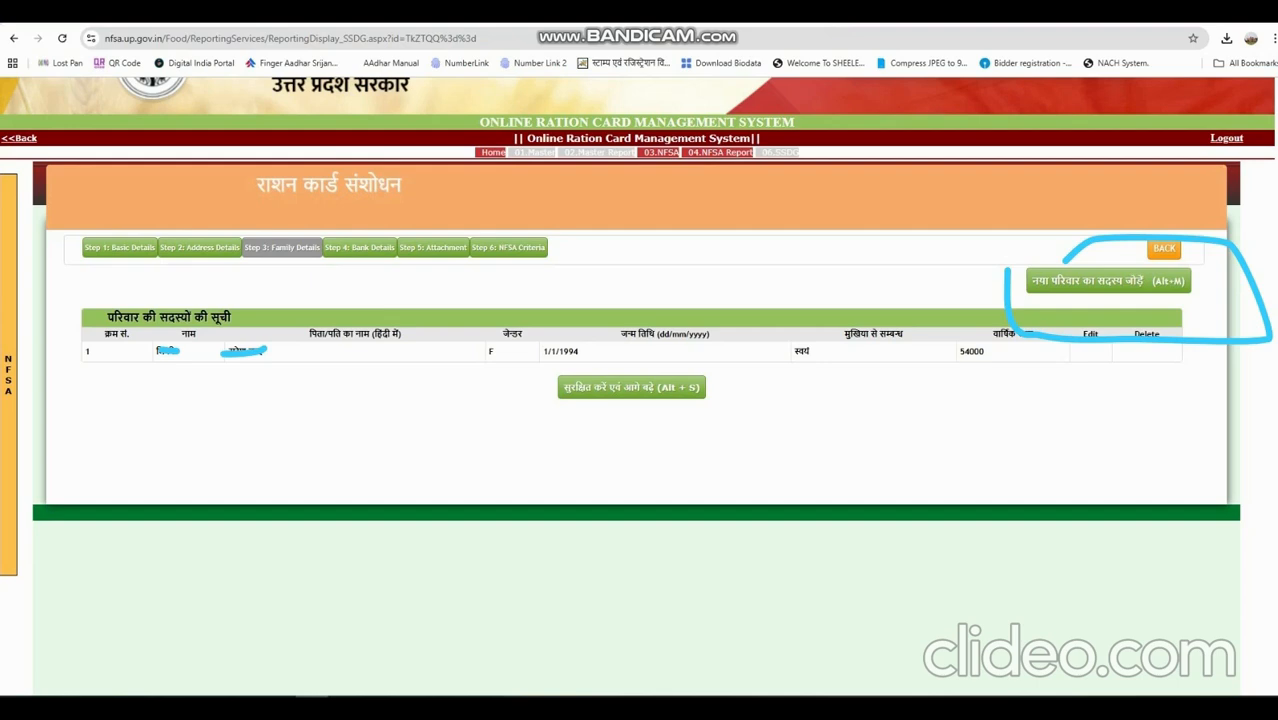
pyautogui.moveTo(1006, 271)
pyautogui.mouseDown()
pyautogui.moveTo(1038, 308)
pyautogui.moveTo(1172, 306)
pyautogui.mouseUp()
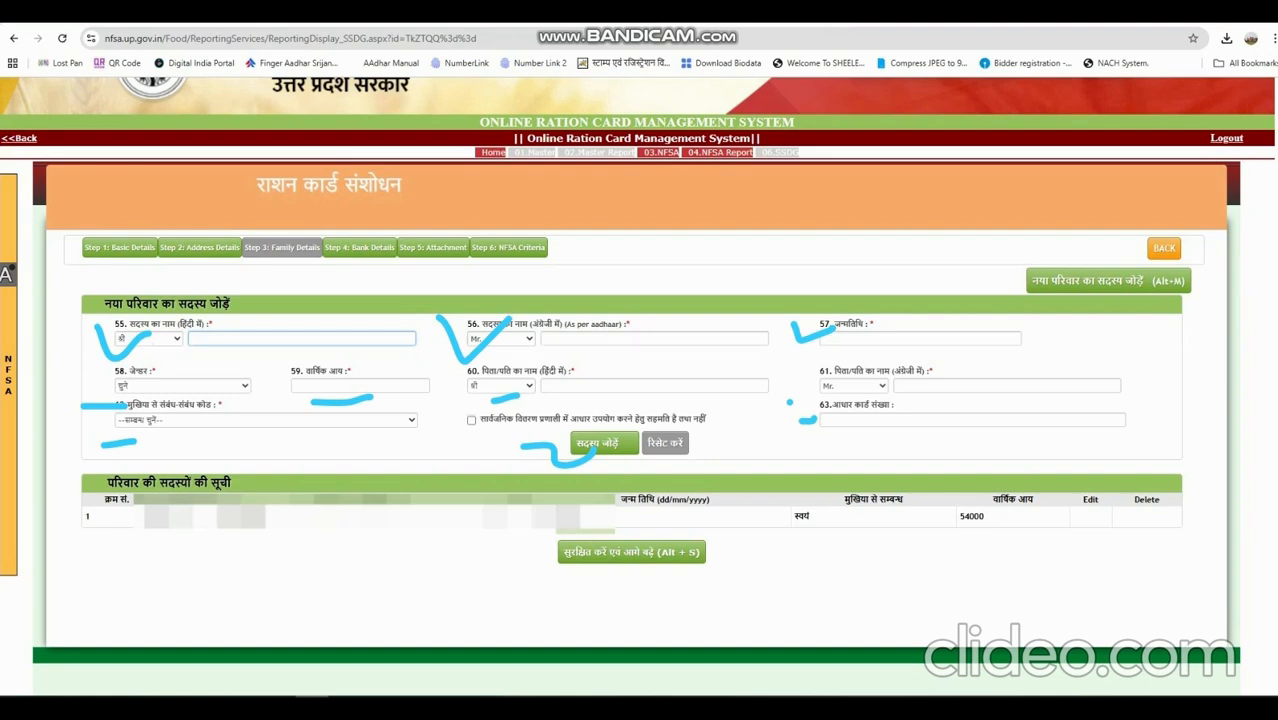
pyautogui.moveTo(189, 346); pyautogui.dragTo(247, 338)
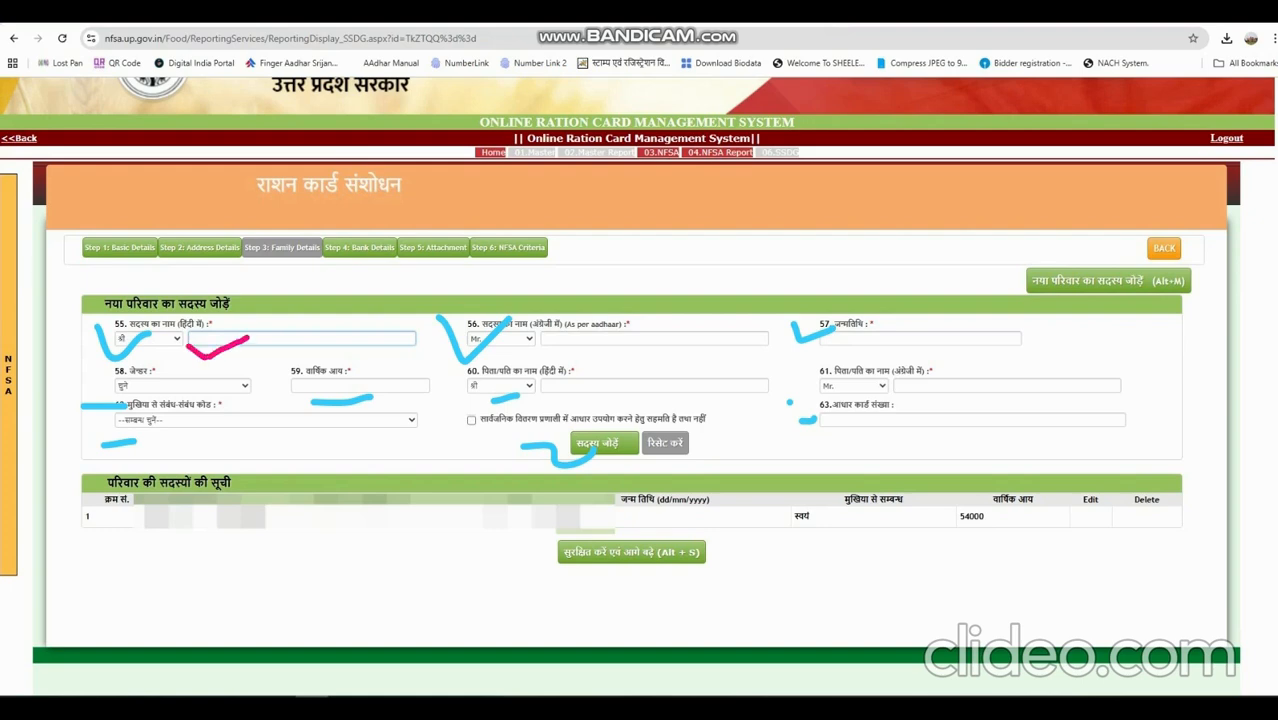
# Mark the new member form's English name, date of birth, consent and Aadhaar number fields in pink, then clear the pink marks
pyautogui.moveTo(575, 353); pyautogui.dragTo(627, 352)
pyautogui.moveTo(853, 360); pyautogui.dragTo(928, 353)
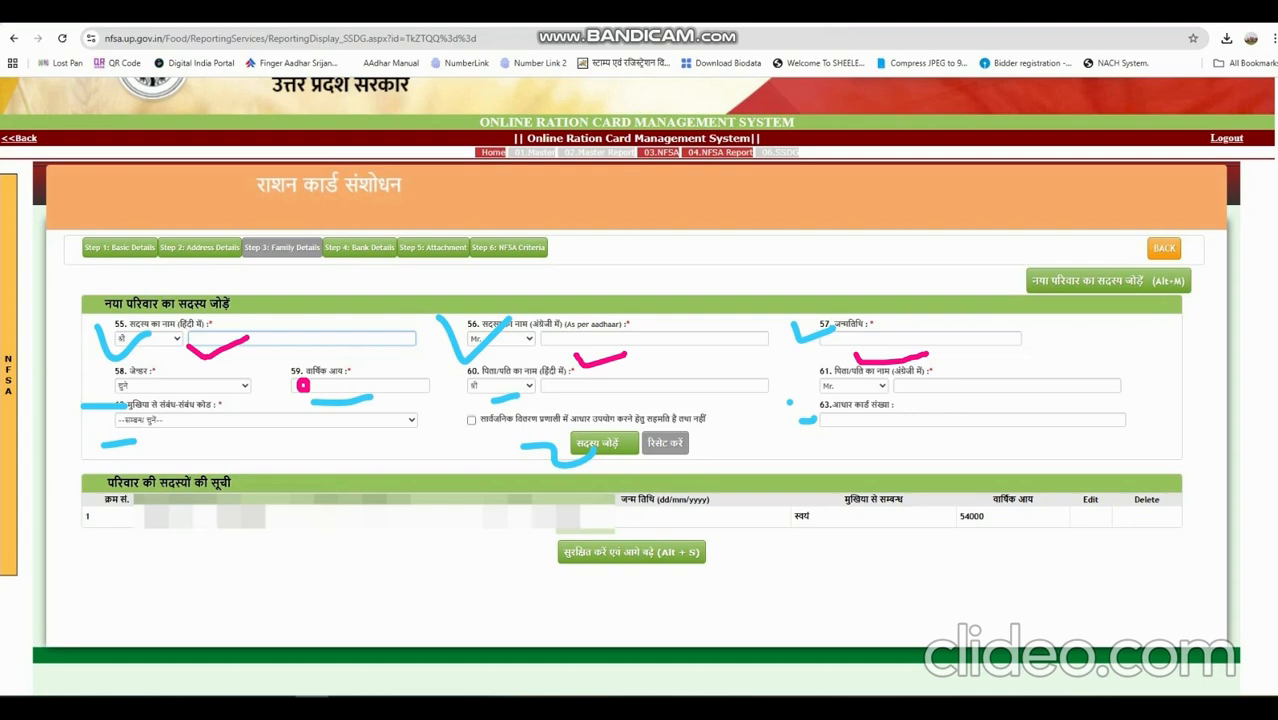
pyautogui.moveTo(466, 421); pyautogui.dragTo(492, 410)
pyautogui.moveTo(848, 423); pyautogui.dragTo(934, 415)
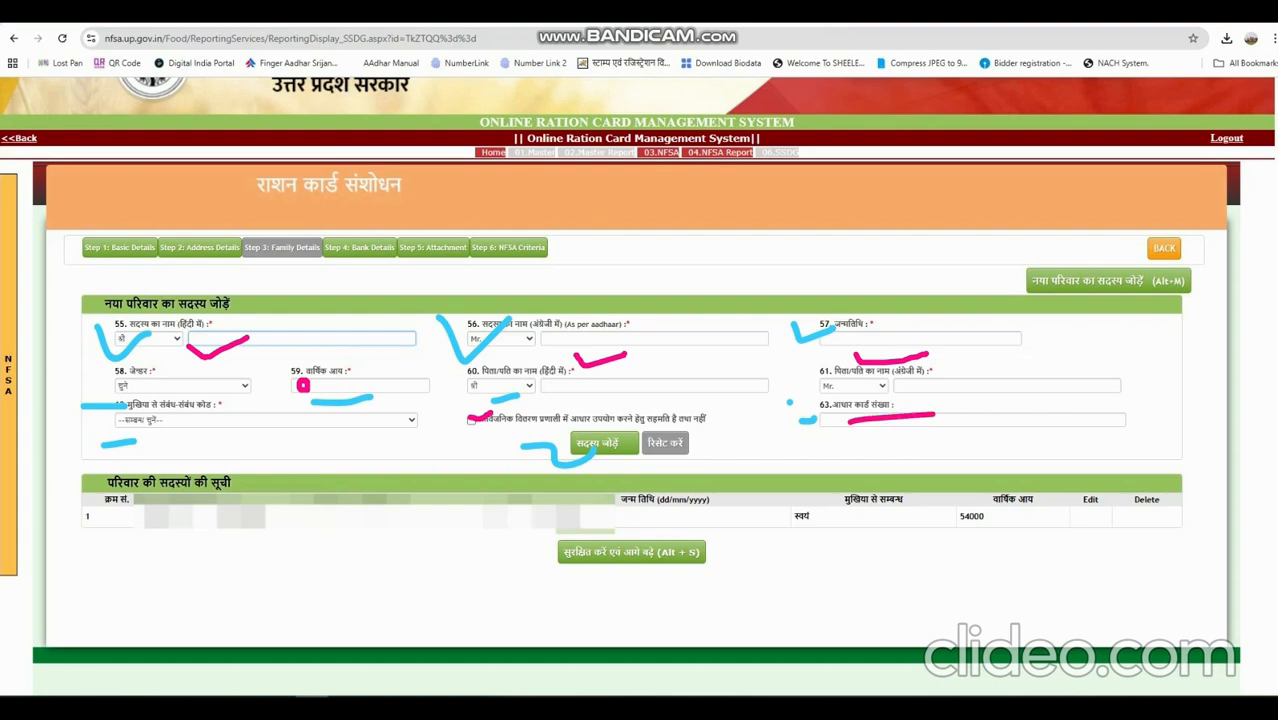
pyautogui.press('Escape')
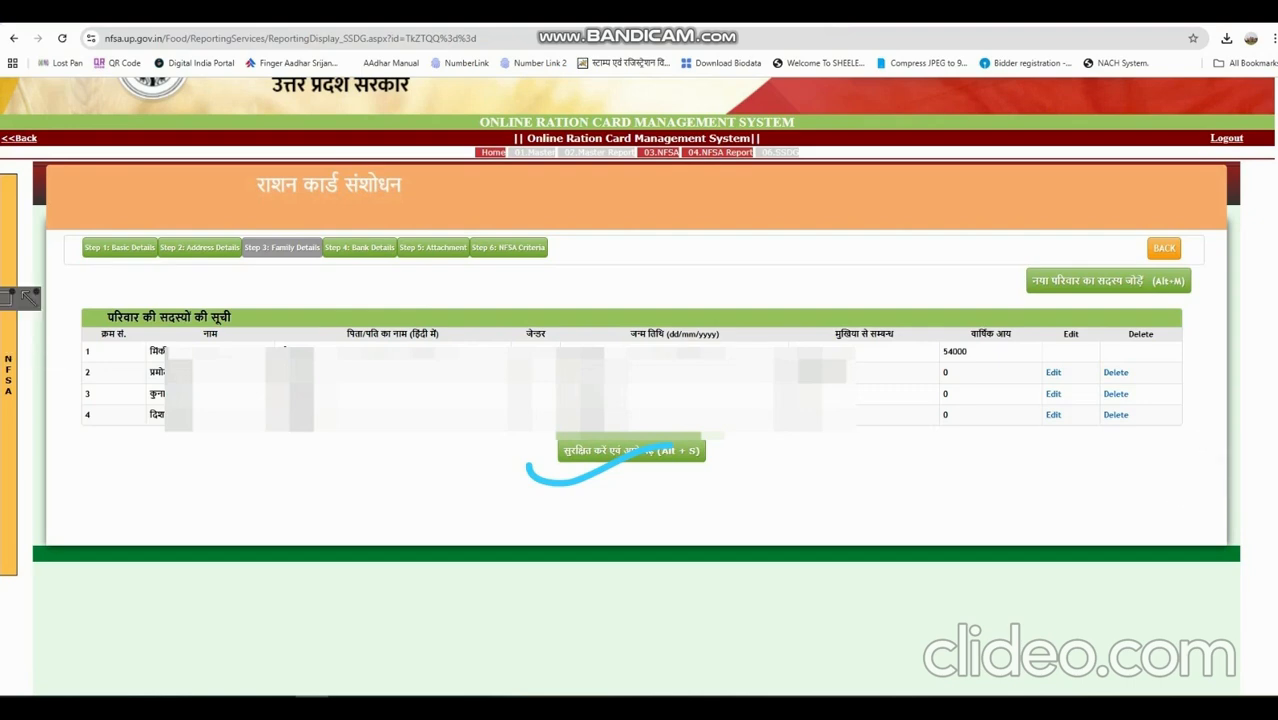
# Mark the family member list and the bank account holder choices with the pen
pyautogui.moveTo(111, 339)
pyautogui.mouseDown()
pyautogui.moveTo(61, 418)
pyautogui.moveTo(100, 431)
pyautogui.mouseUp()
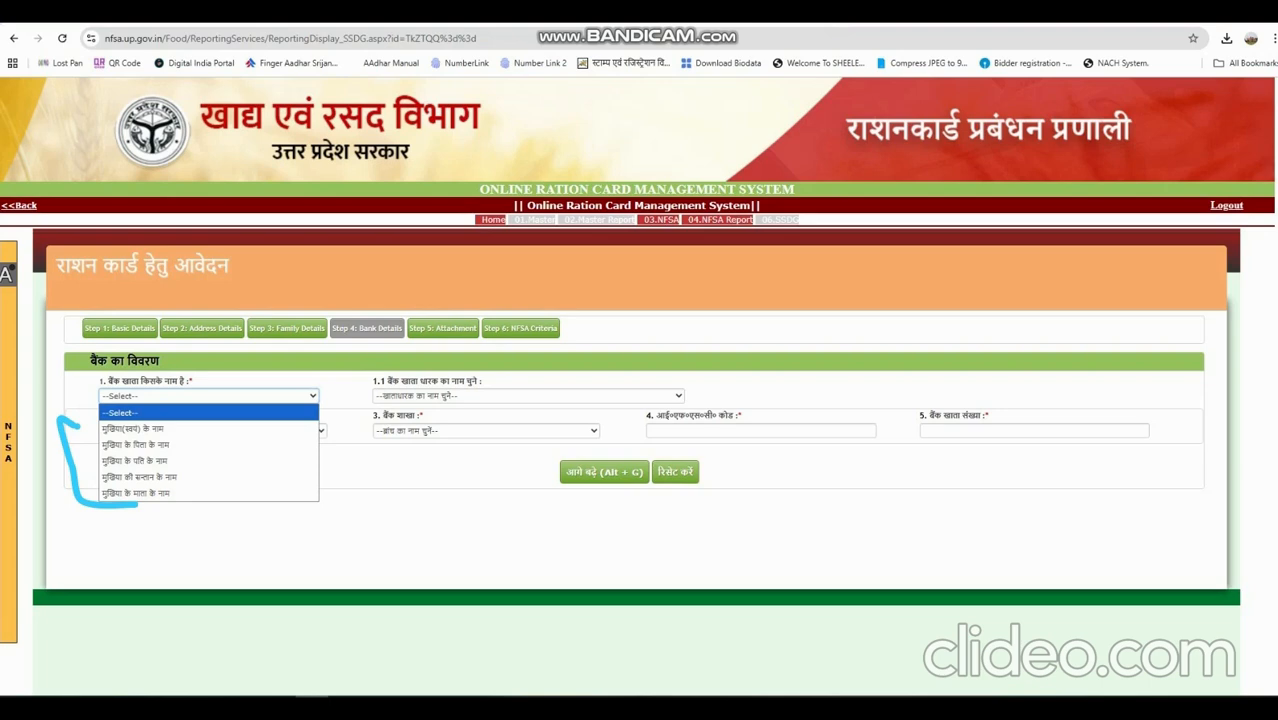
pyautogui.moveTo(85, 430); pyautogui.dragTo(127, 423)
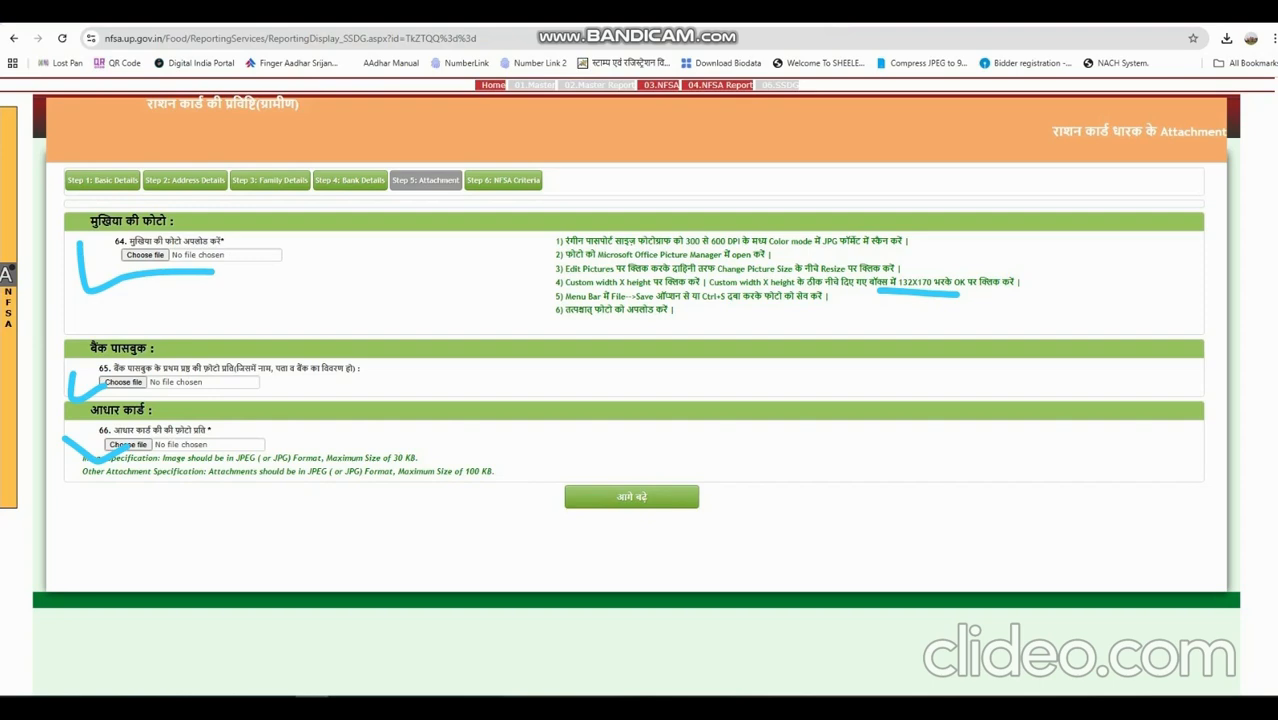
# Underline the 132X170 photo size in pink and handwrite a 70 K size note beside the bank passbook upload
pyautogui.moveTo(897, 288); pyautogui.dragTo(928, 286)
pyautogui.moveTo(308, 371); pyautogui.dragTo(335, 381)
pyautogui.moveTo(451, 371)
pyautogui.mouseDown()
pyautogui.moveTo(477, 384)
pyautogui.moveTo(510, 367)
pyautogui.moveTo(531, 381)
pyautogui.moveTo(541, 362)
pyautogui.moveTo(575, 352)
pyautogui.mouseUp()
pyautogui.click(546, 366)
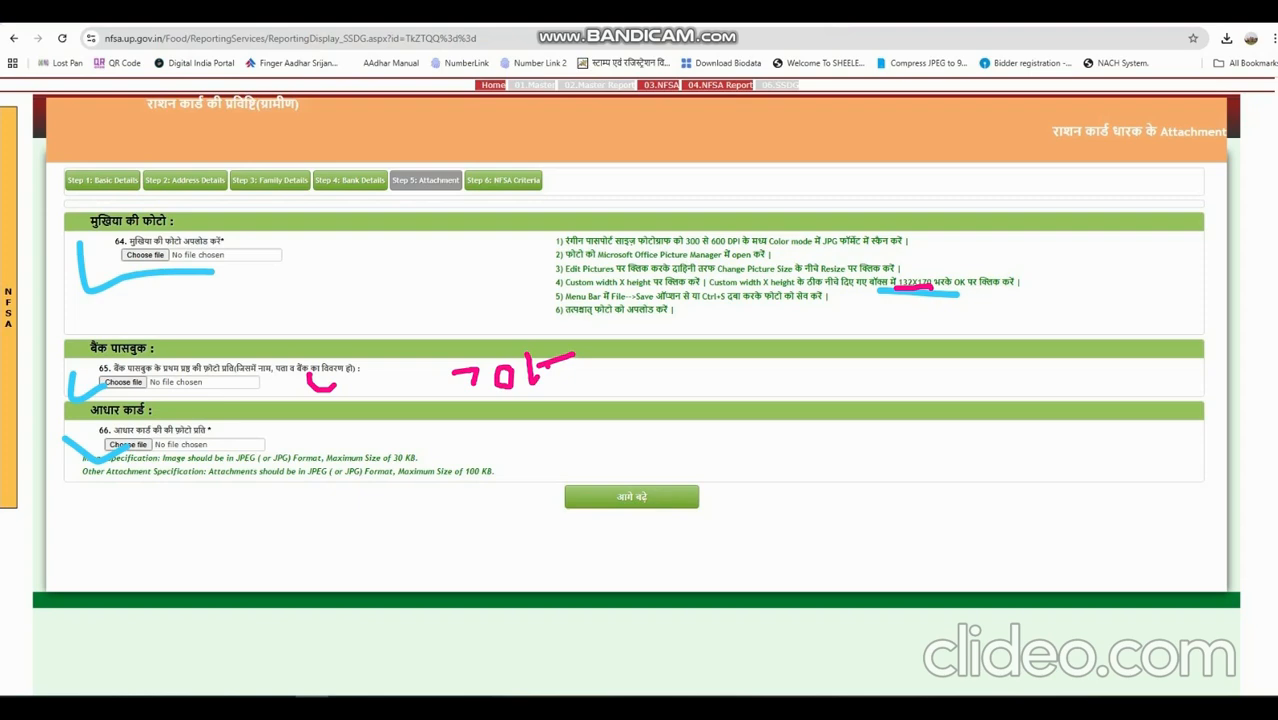
# Handwrite a 70 K size note beside the Aadhaar card upload, tick the आगे बढ़ें button and clear the pink marks
pyautogui.moveTo(466, 425)
pyautogui.mouseDown()
pyautogui.moveTo(482, 458)
pyautogui.moveTo(529, 435)
pyautogui.moveTo(550, 462)
pyautogui.moveTo(552, 446)
pyautogui.moveTo(594, 462)
pyautogui.mouseUp()
pyautogui.moveTo(602, 410); pyautogui.dragTo(627, 430)
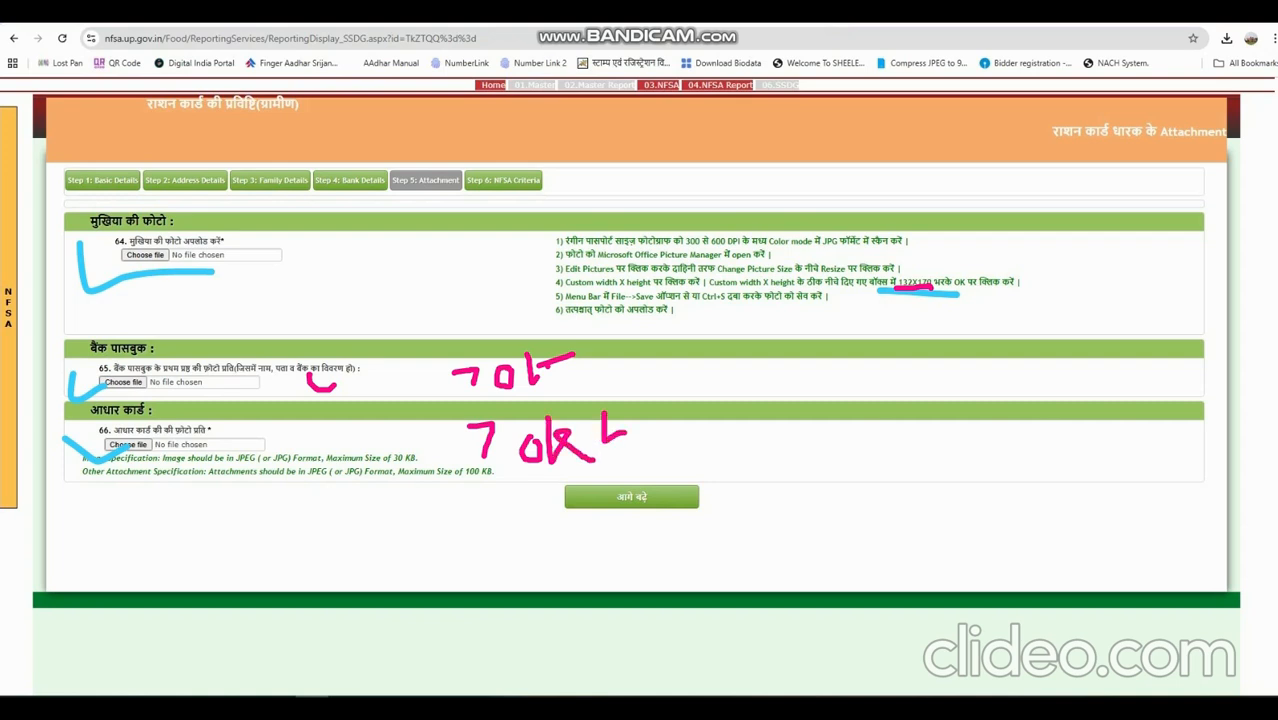
pyautogui.moveTo(519, 492)
pyautogui.mouseDown()
pyautogui.moveTo(584, 535)
pyautogui.moveTo(730, 497)
pyautogui.mouseUp()
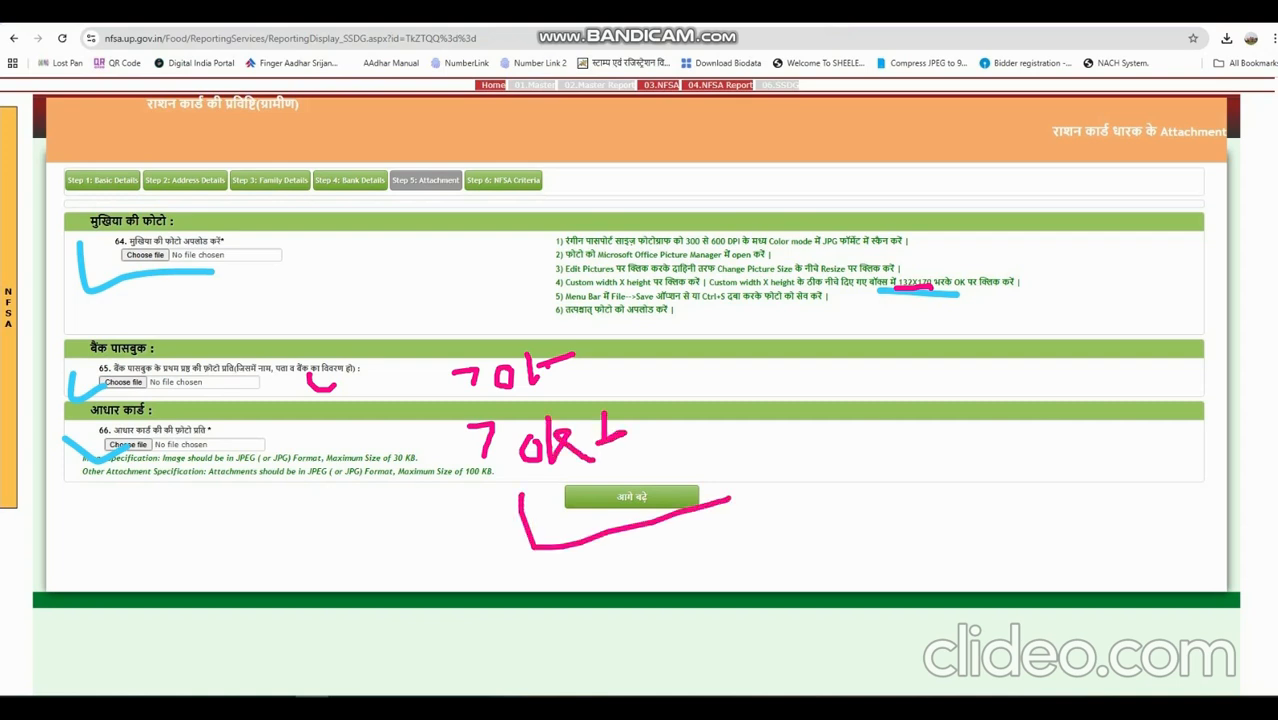
pyautogui.press('Escape')
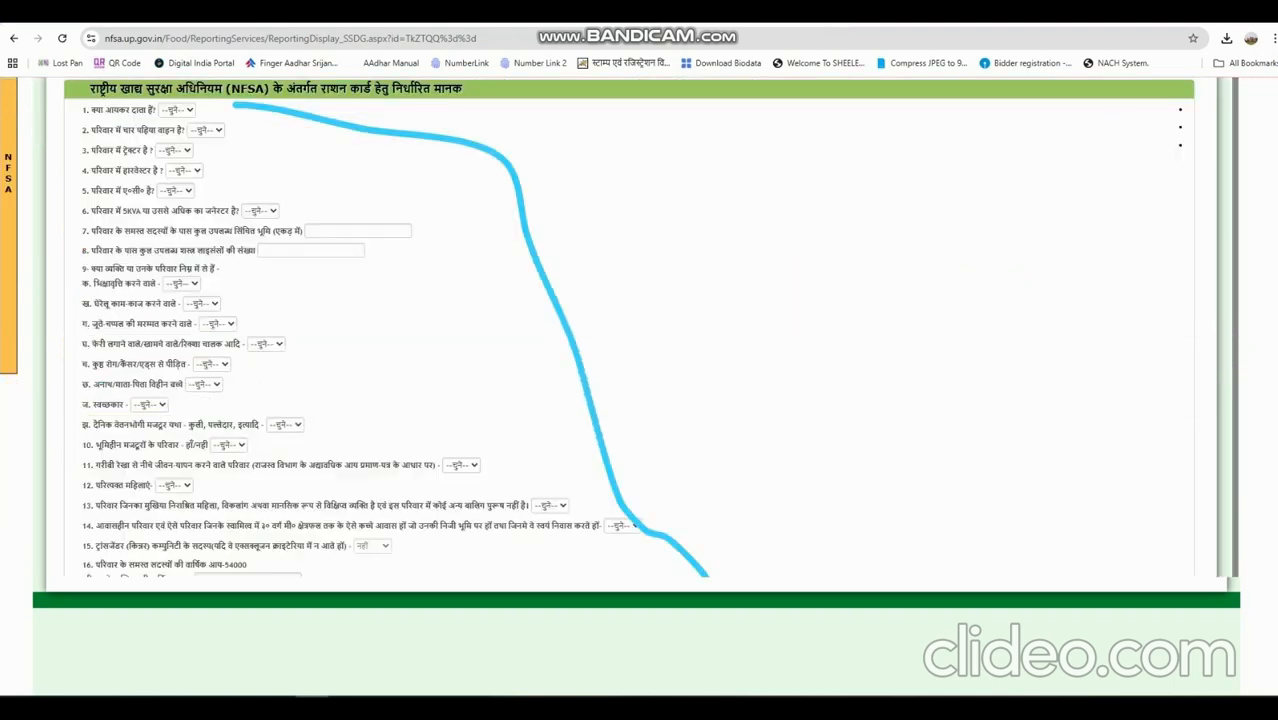
# Put pink crosses beside NFSA criteria 1 to 6 and 8, and a dot on the irrigated land field
pyautogui.moveTo(600, 560); pyautogui.dragTo(525, 615)
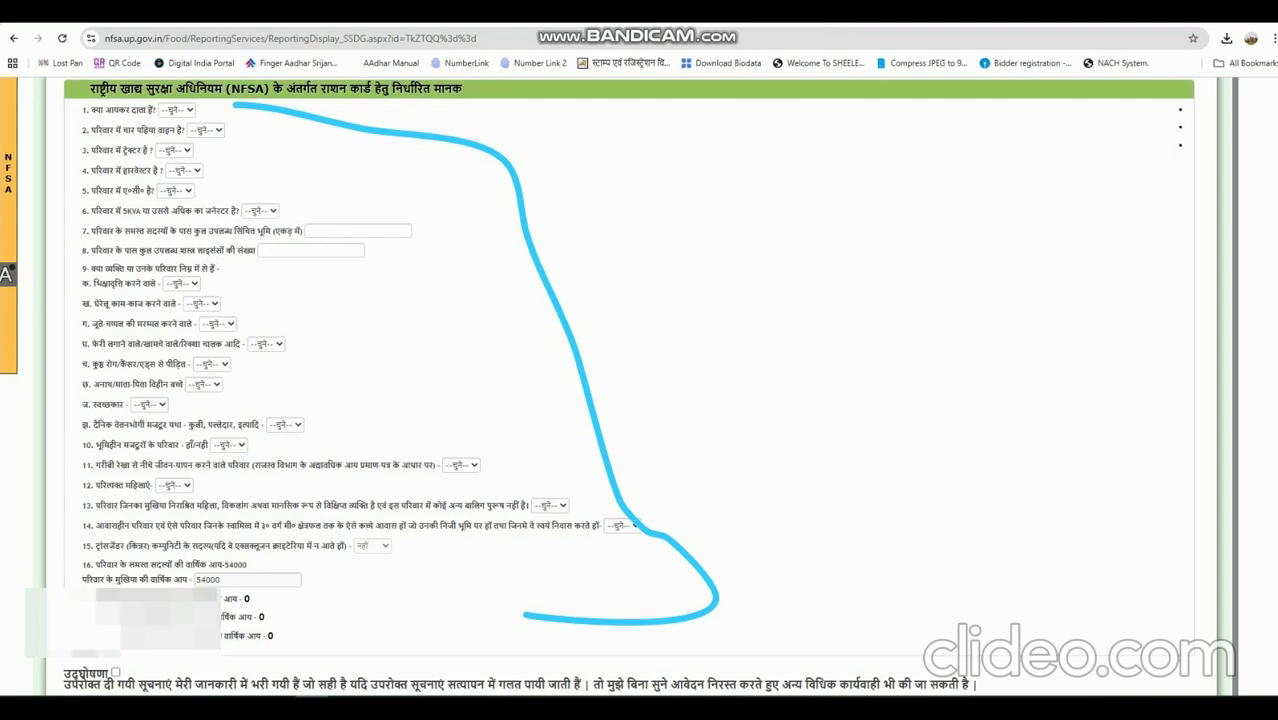
pyautogui.moveTo(172, 97)
pyautogui.mouseDown()
pyautogui.moveTo(256, 130)
pyautogui.moveTo(219, 152)
pyautogui.moveTo(217, 141)
pyautogui.moveTo(222, 177)
pyautogui.moveTo(201, 177)
pyautogui.mouseUp()
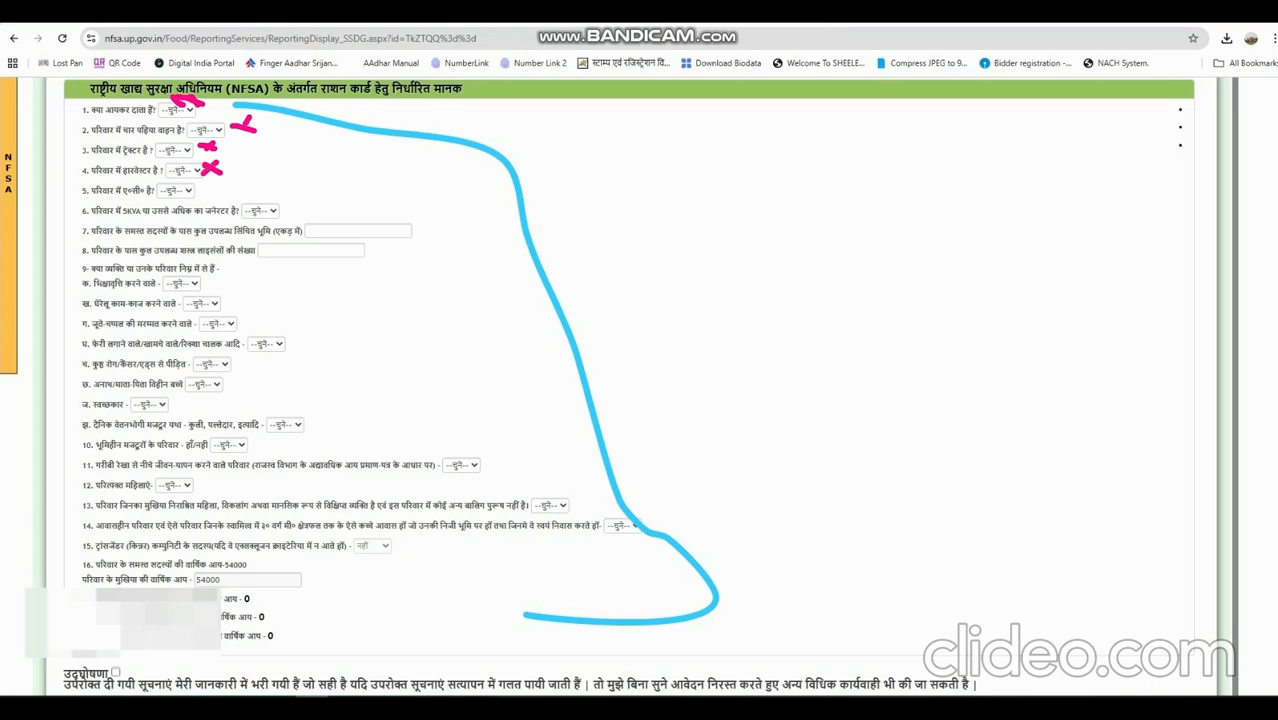
pyautogui.moveTo(281, 205); pyautogui.dragTo(293, 192)
pyautogui.moveTo(211, 187)
pyautogui.mouseDown()
pyautogui.moveTo(236, 196)
pyautogui.moveTo(215, 201)
pyautogui.mouseUp()
pyautogui.click(326, 226)
pyautogui.moveTo(287, 246); pyautogui.dragTo(290, 249)
pyautogui.moveTo(290, 249); pyautogui.dragTo(300, 257)
pyautogui.moveTo(303, 246); pyautogui.dragTo(285, 262)
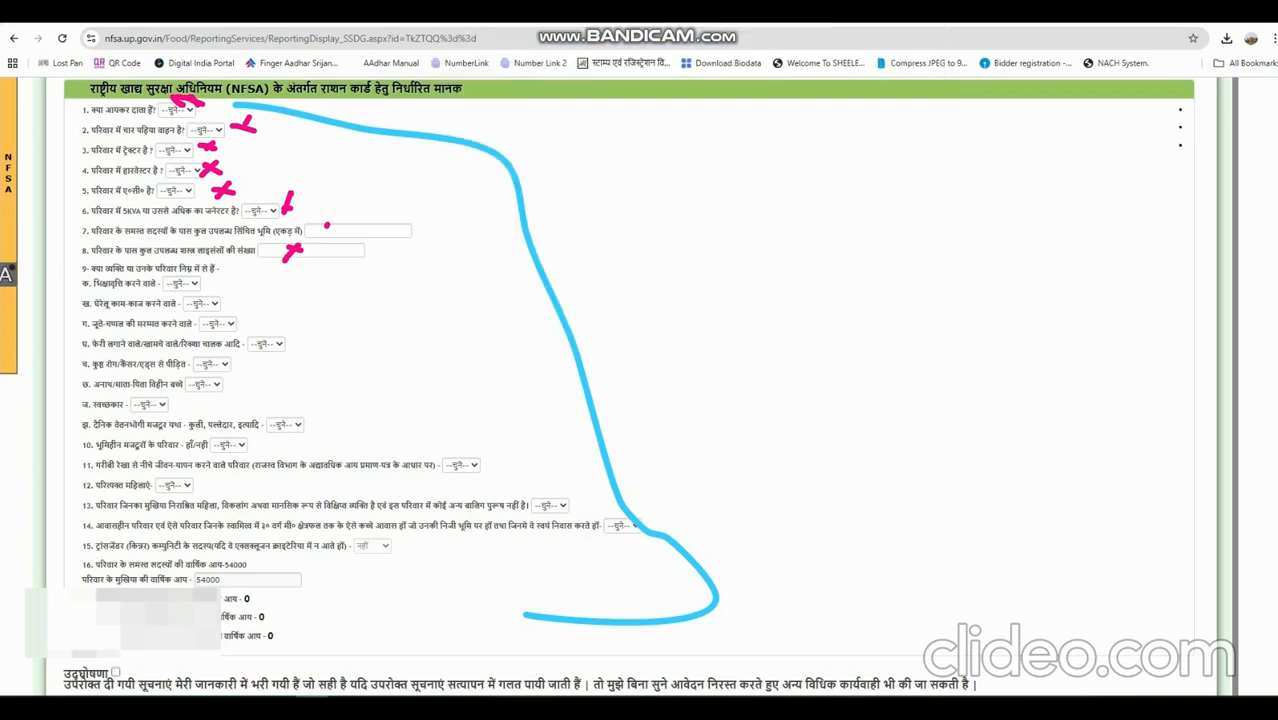
# Mark the criterion 9 occupation and hardship categories in pink, ticking domestic work and hawkers and crossing the inapplicable ones
pyautogui.moveTo(203, 276)
pyautogui.mouseDown()
pyautogui.moveTo(221, 285)
pyautogui.moveTo(206, 287)
pyautogui.mouseUp()
pyautogui.moveTo(219, 297); pyautogui.dragTo(250, 294)
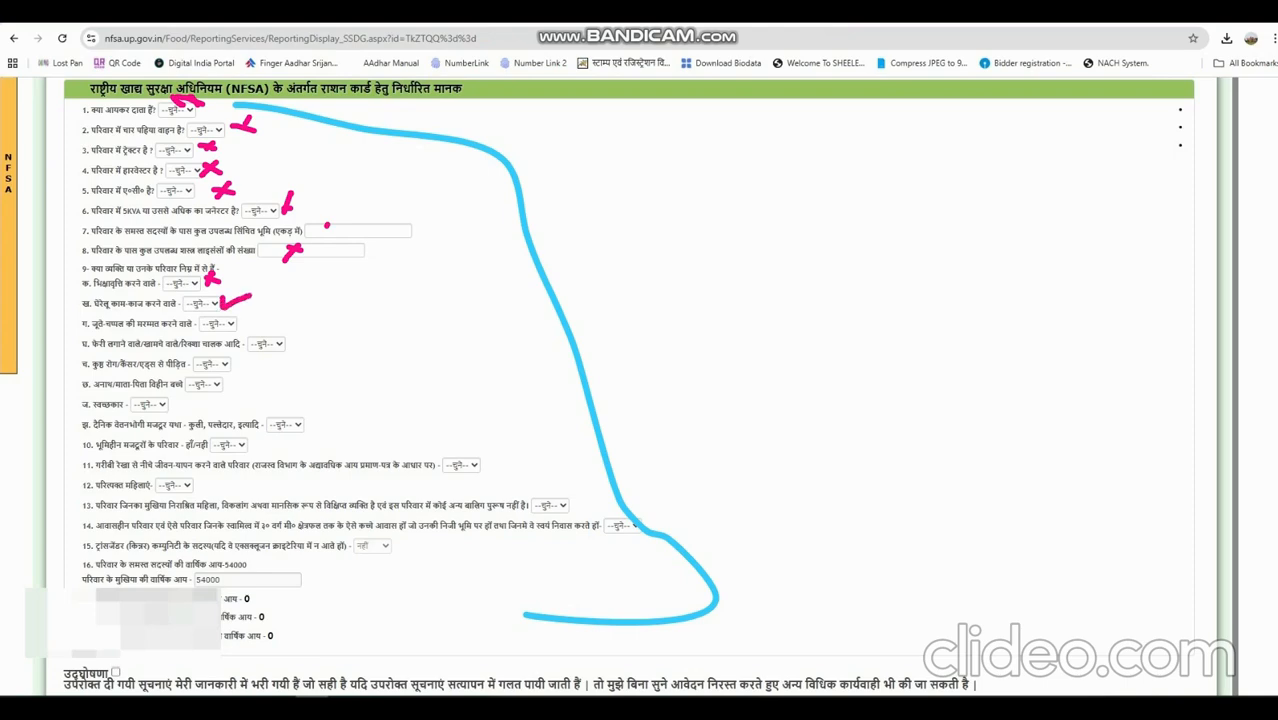
pyautogui.moveTo(245, 319)
pyautogui.mouseDown()
pyautogui.moveTo(276, 326)
pyautogui.moveTo(248, 329)
pyautogui.mouseUp()
pyautogui.moveTo(292, 334)
pyautogui.mouseDown()
pyautogui.moveTo(320, 357)
pyautogui.moveTo(309, 343)
pyautogui.moveTo(300, 355)
pyautogui.moveTo(415, 334)
pyautogui.mouseUp()
pyautogui.moveTo(234, 355)
pyautogui.mouseDown()
pyautogui.moveTo(264, 369)
pyautogui.moveTo(231, 373)
pyautogui.moveTo(257, 377)
pyautogui.mouseUp()
pyautogui.moveTo(248, 379)
pyautogui.mouseDown()
pyautogui.moveTo(181, 415)
pyautogui.moveTo(236, 407)
pyautogui.mouseUp()
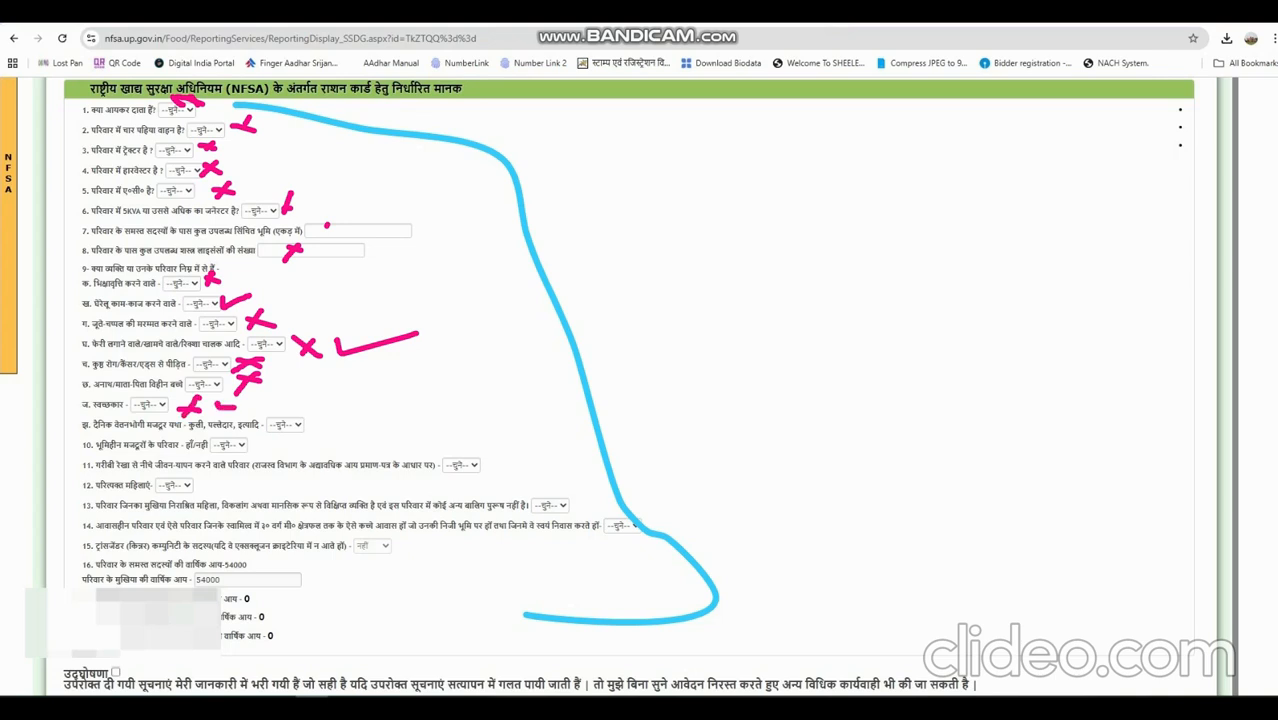
# Tick the daily-wage labourer category and mark the landless labourer criterion with both a tick and a cross
pyautogui.moveTo(306, 414); pyautogui.dragTo(359, 406)
pyautogui.click(156, 439)
pyautogui.moveTo(256, 446)
pyautogui.mouseDown()
pyautogui.moveTo(291, 429)
pyautogui.moveTo(322, 458)
pyautogui.moveTo(296, 460)
pyautogui.mouseUp()
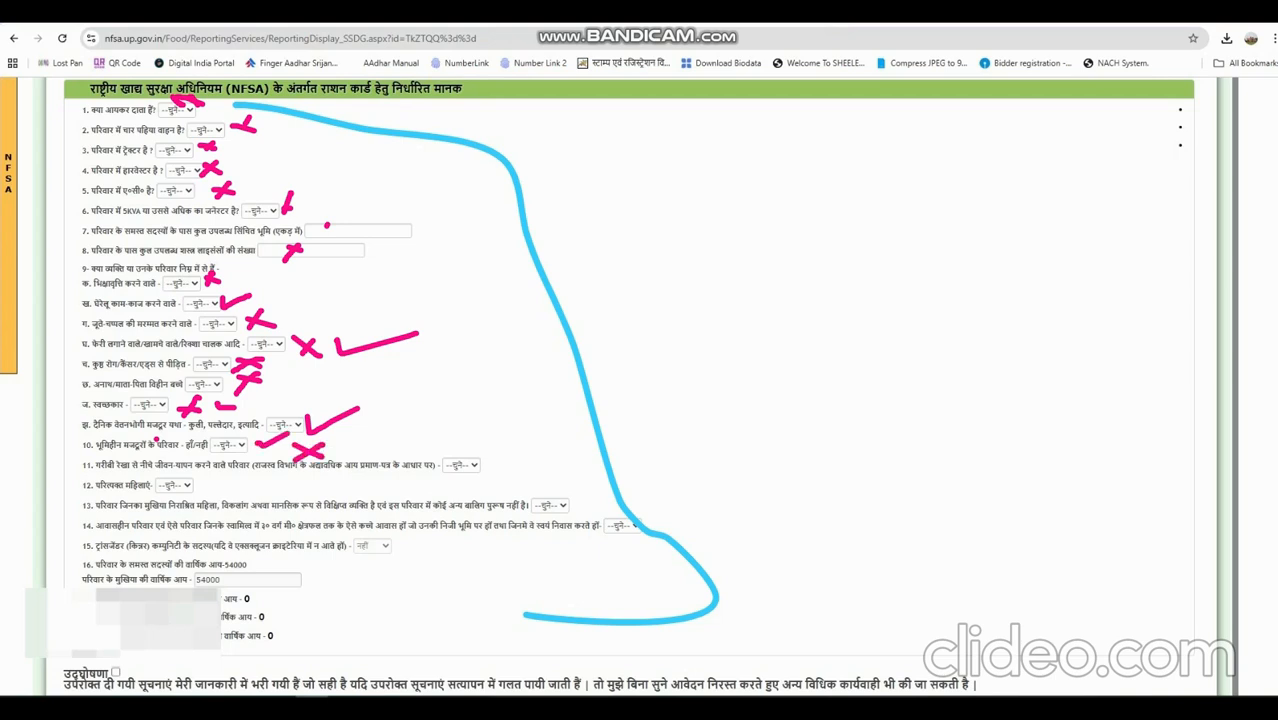
# Cross criteria 11 to 14, tick the declaration checkbox with a thick pink stroke and clear the pink marks
pyautogui.moveTo(483, 458)
pyautogui.mouseDown()
pyautogui.moveTo(506, 467)
pyautogui.moveTo(491, 460)
pyautogui.mouseUp()
pyautogui.moveTo(199, 480)
pyautogui.mouseDown()
pyautogui.moveTo(218, 487)
pyautogui.moveTo(204, 498)
pyautogui.mouseUp()
pyautogui.moveTo(564, 490)
pyautogui.mouseDown()
pyautogui.moveTo(595, 507)
pyautogui.moveTo(576, 516)
pyautogui.mouseUp()
pyautogui.moveTo(660, 519)
pyautogui.mouseDown()
pyautogui.moveTo(721, 548)
pyautogui.moveTo(713, 524)
pyautogui.moveTo(673, 544)
pyautogui.mouseUp()
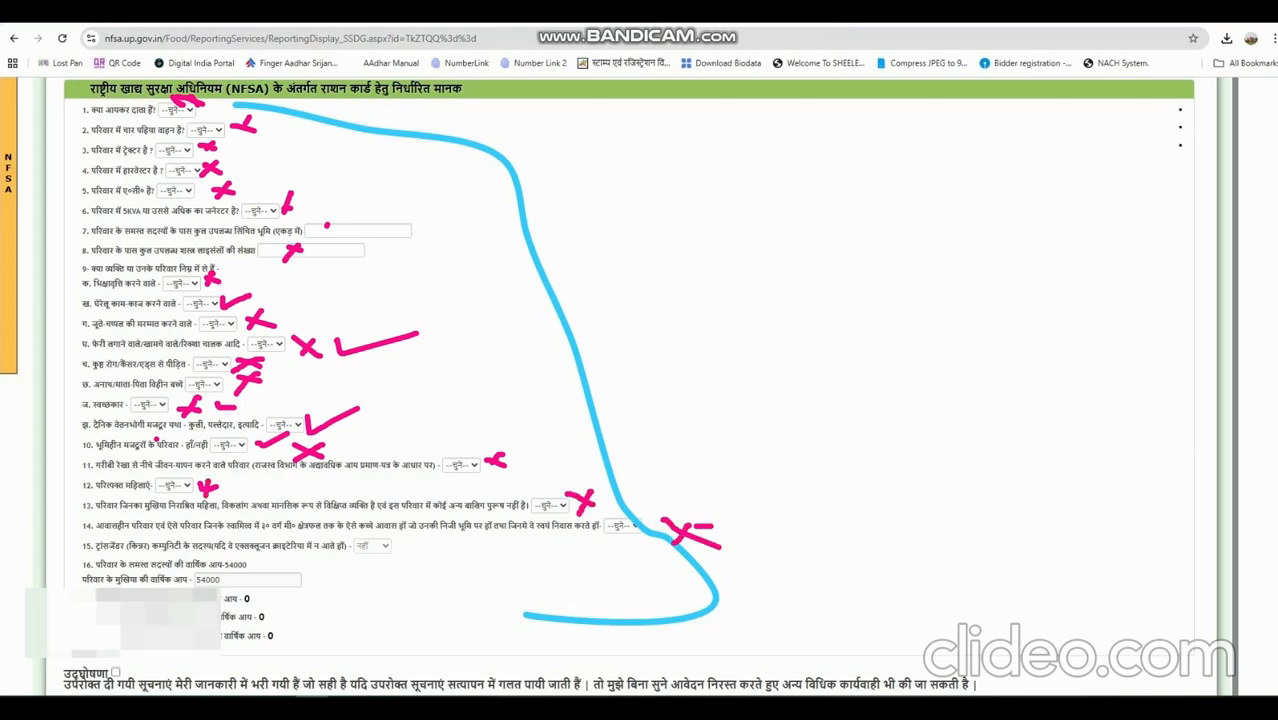
pyautogui.moveTo(119, 660); pyautogui.dragTo(212, 657)
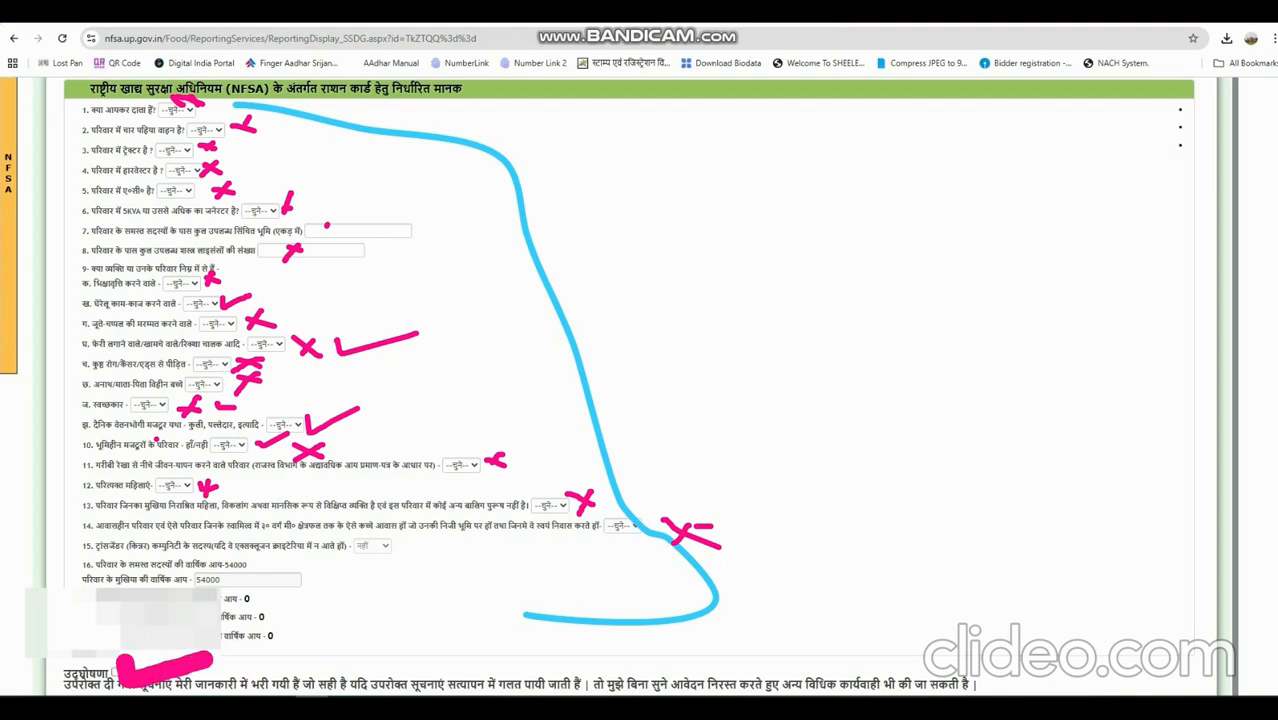
pyautogui.press('Escape')
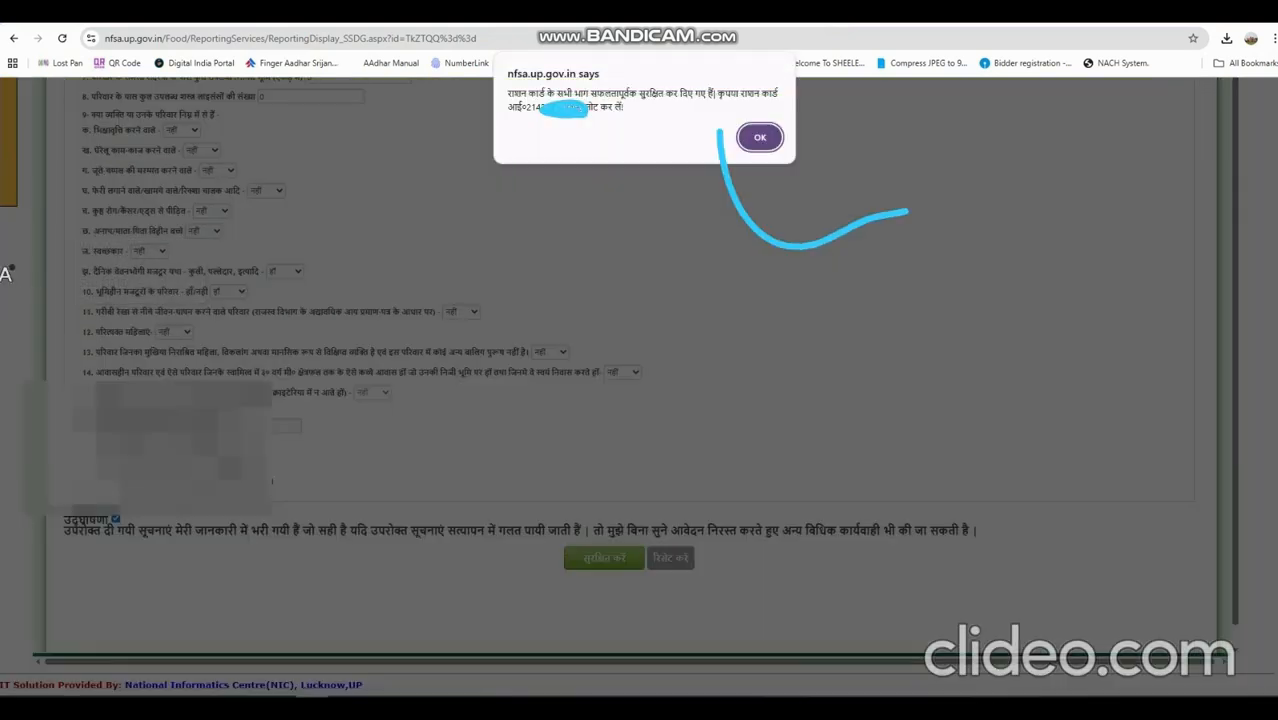
# Mark the ration card save message and menu entry 3.1.5 for the Aadhaar duplicacy check, then remove the menu mark
pyautogui.moveTo(501, 117); pyautogui.dragTo(601, 136)
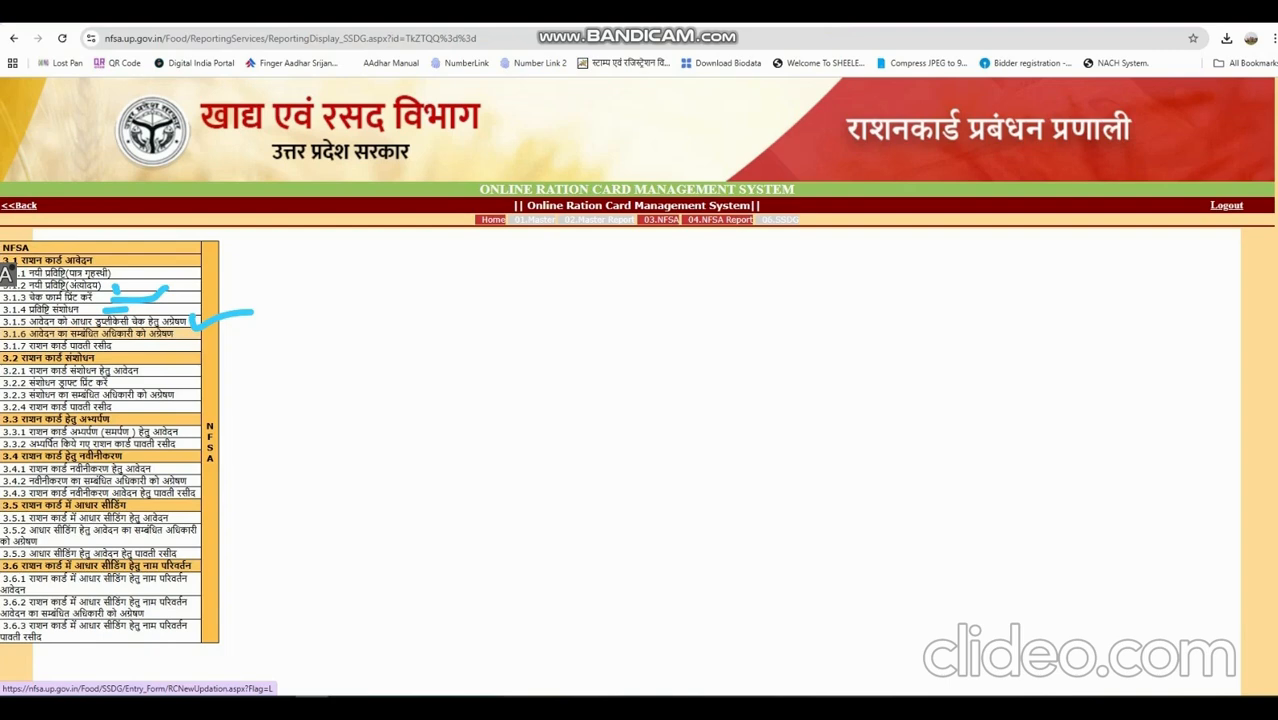
pyautogui.moveTo(180, 316); pyautogui.dragTo(226, 312)
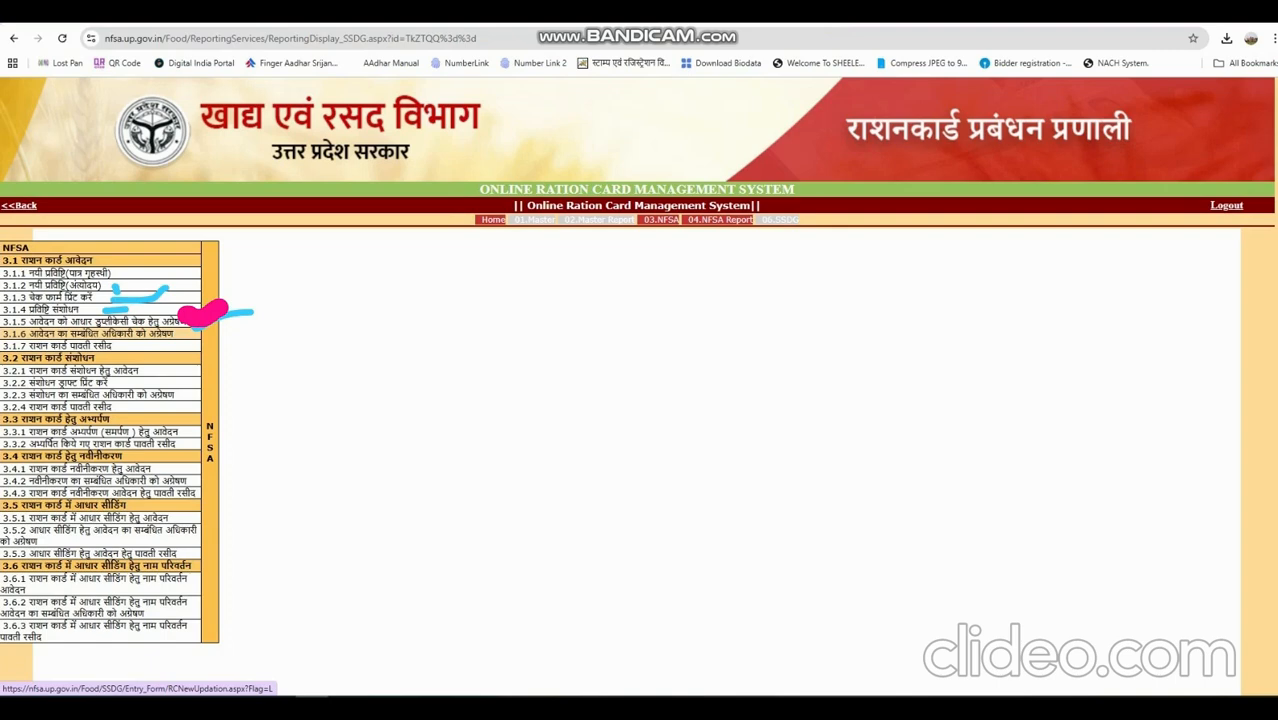
pyautogui.hotkey('ctrl', 'z')
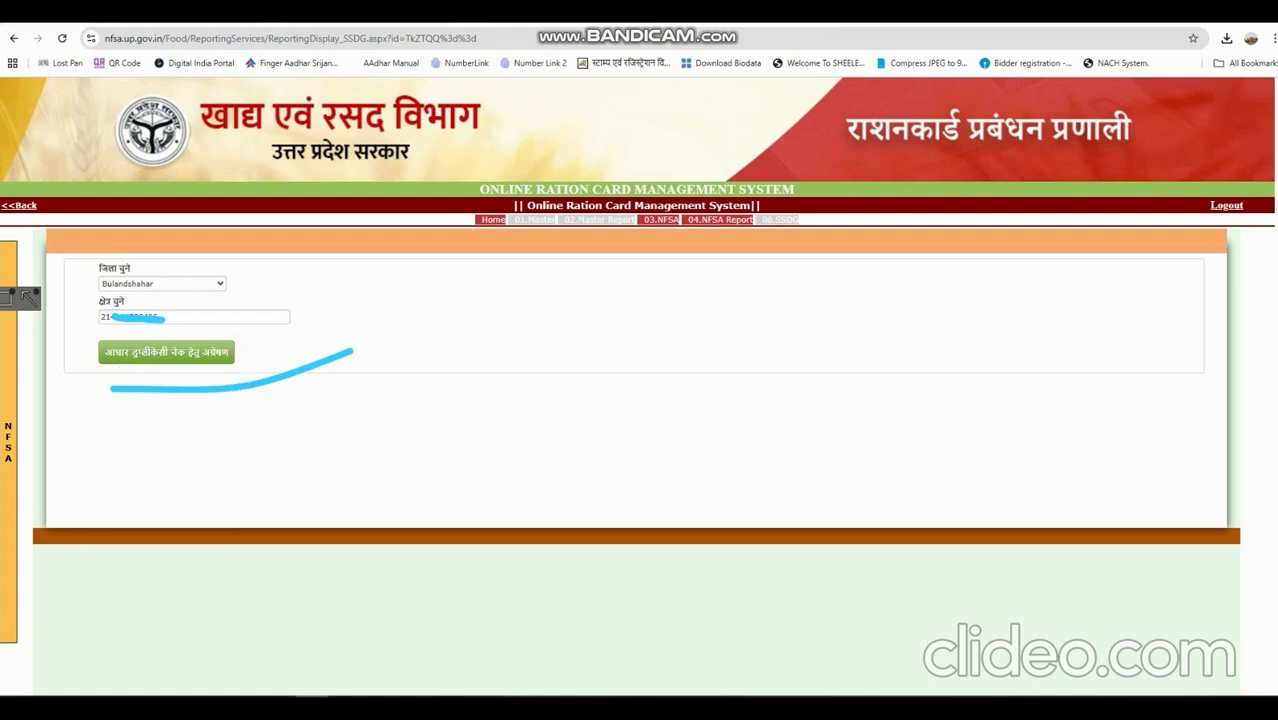
# Mark the Aadhaar duplicacy-check forwarding button and the messages about locking and forwarding the application
pyautogui.moveTo(231, 355); pyautogui.dragTo(318, 368)
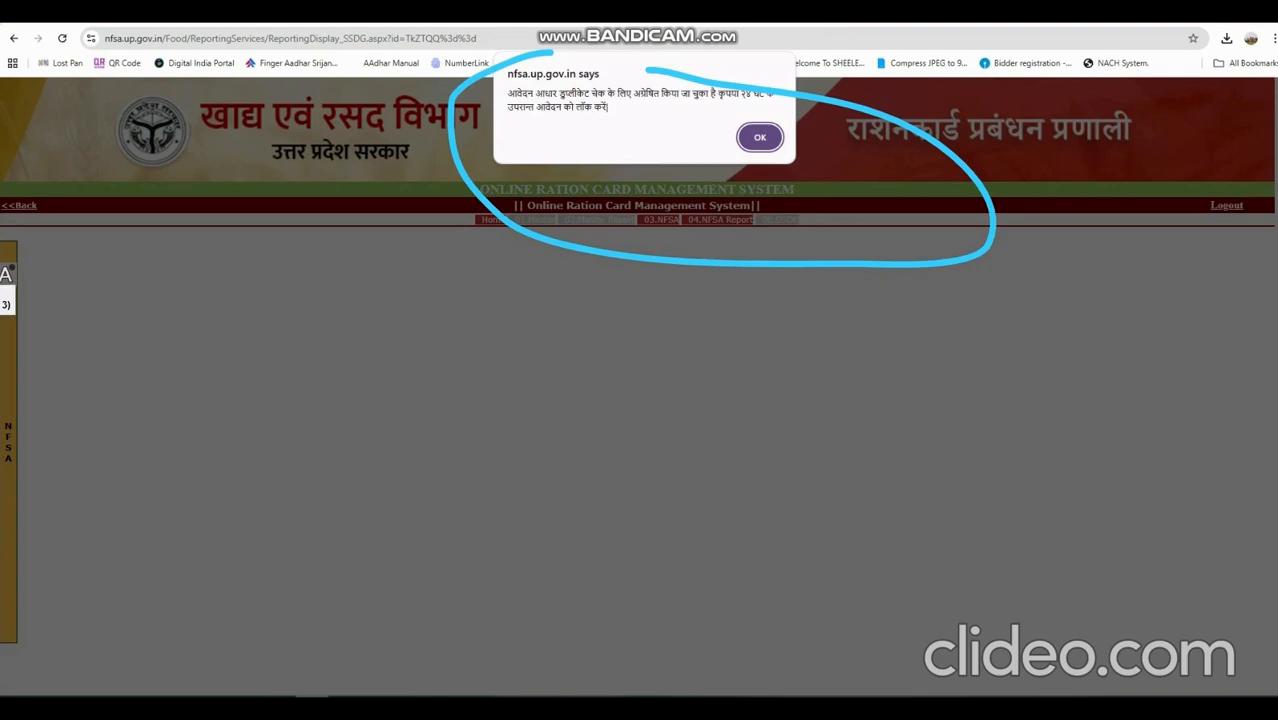
pyautogui.moveTo(508, 127); pyautogui.dragTo(697, 112)
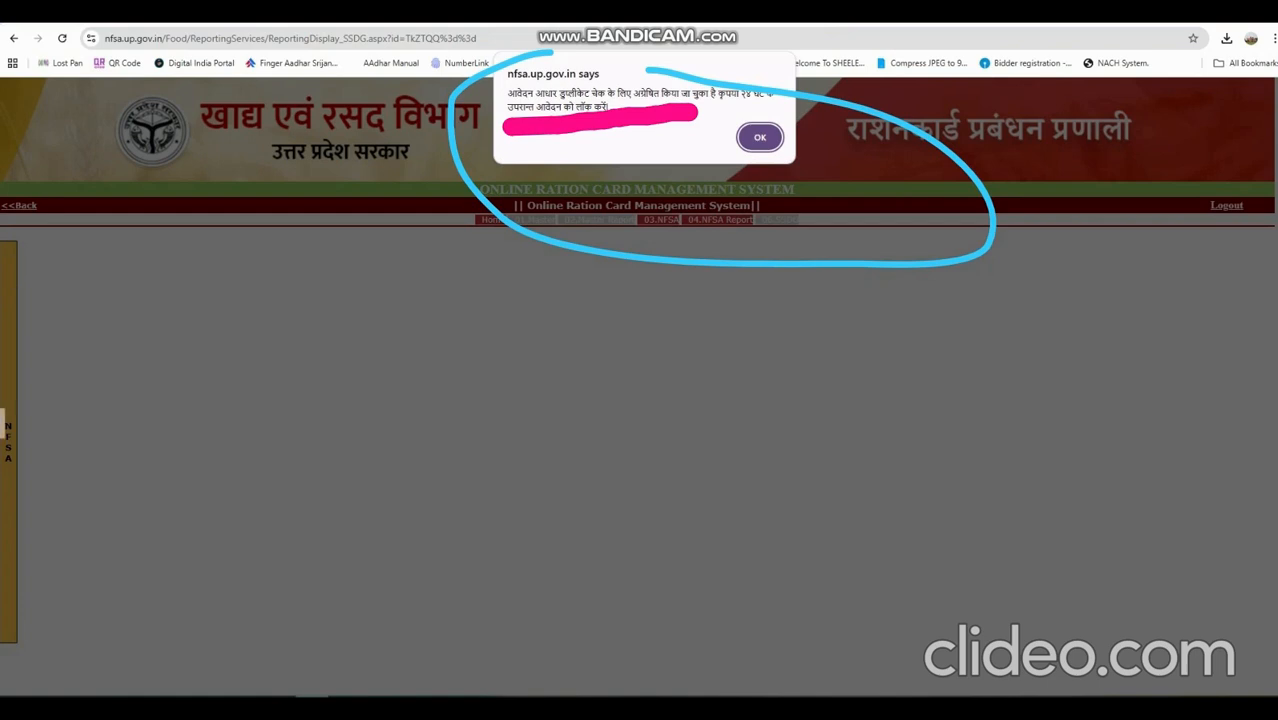
pyautogui.click(3, 422)
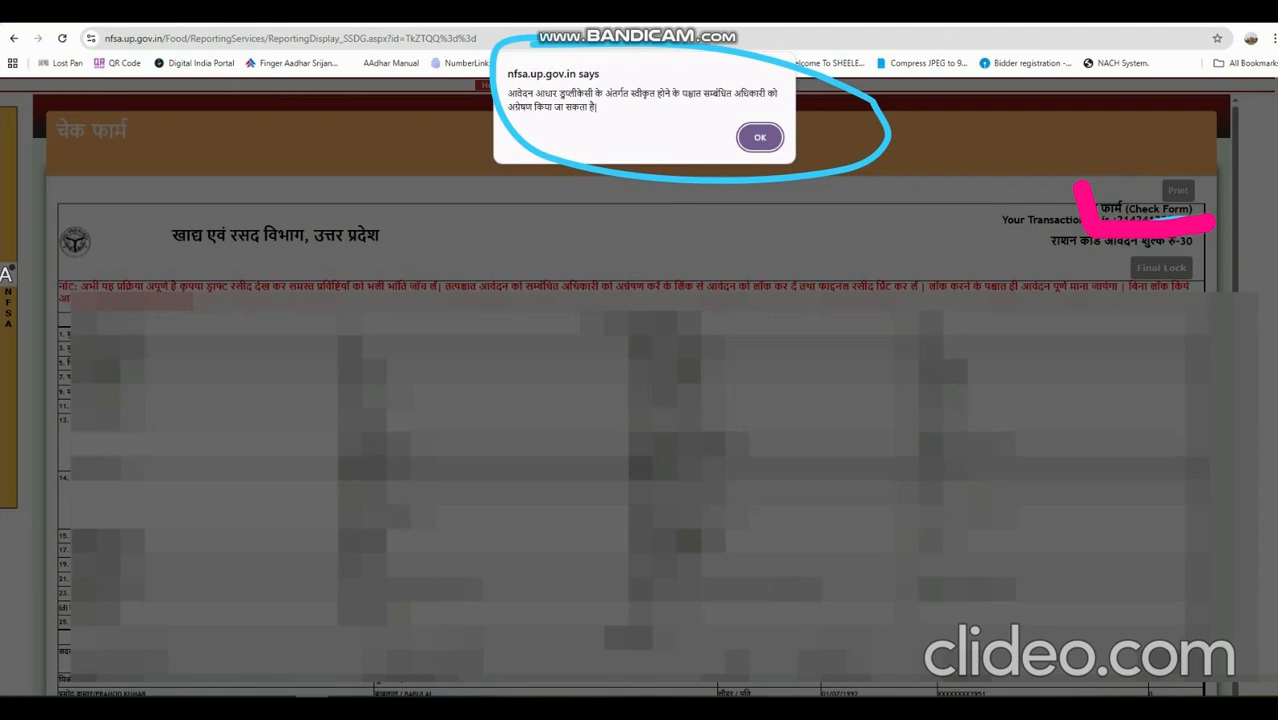
pyautogui.moveTo(719, 126); pyautogui.dragTo(735, 159)
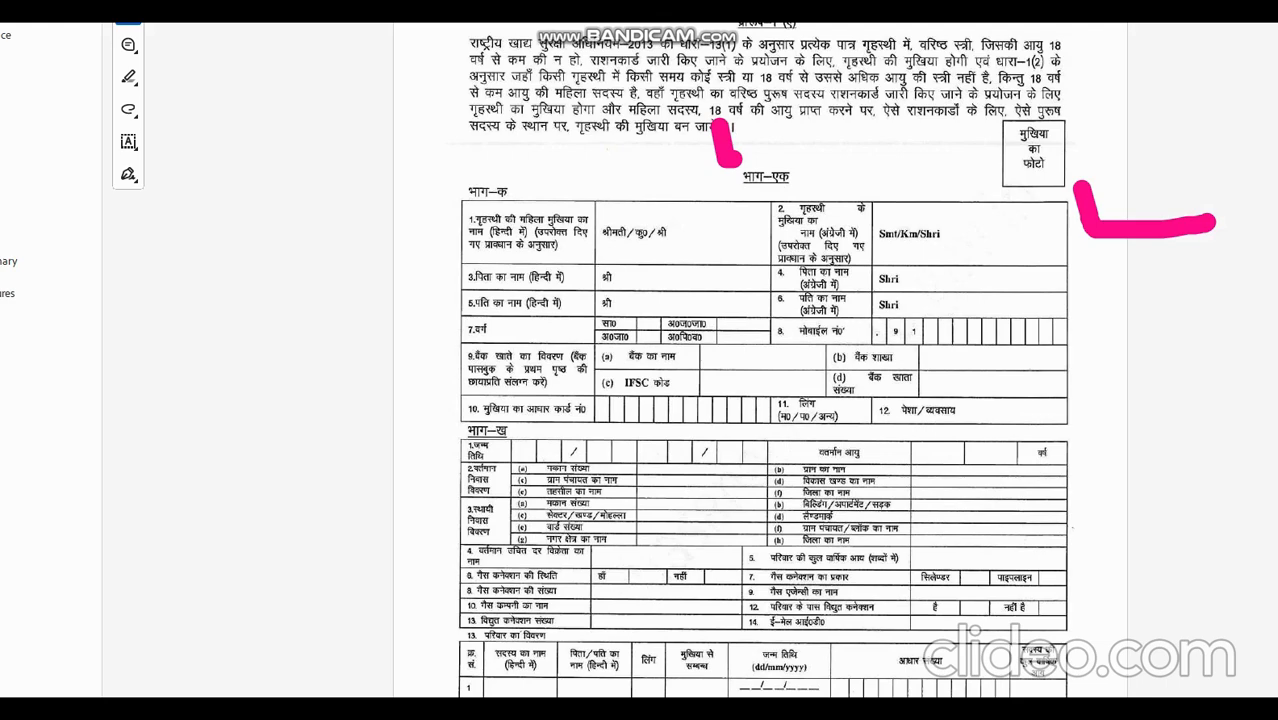
# Review the blank NFSA 2013 ration card application forms, from the first form's family details to the urban (नगरीय) form
pyautogui.scroll(-5, 760, 360)
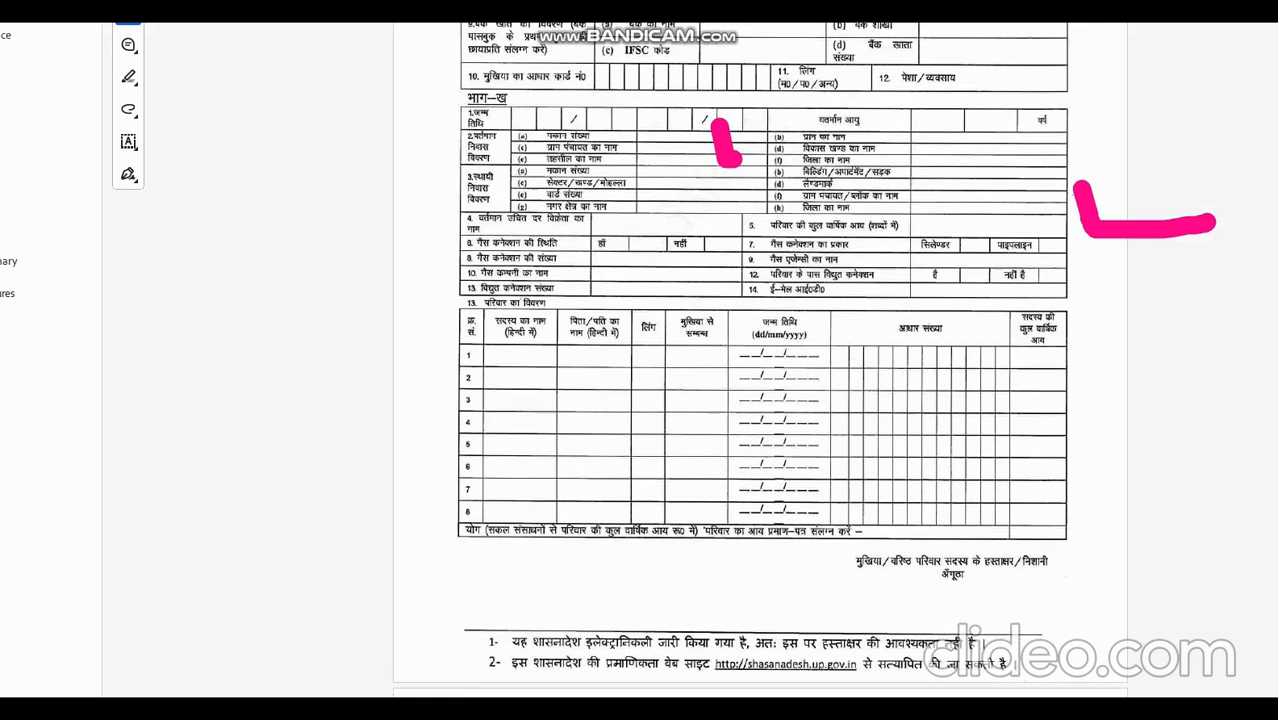
pyautogui.scroll(5, 760, 360)
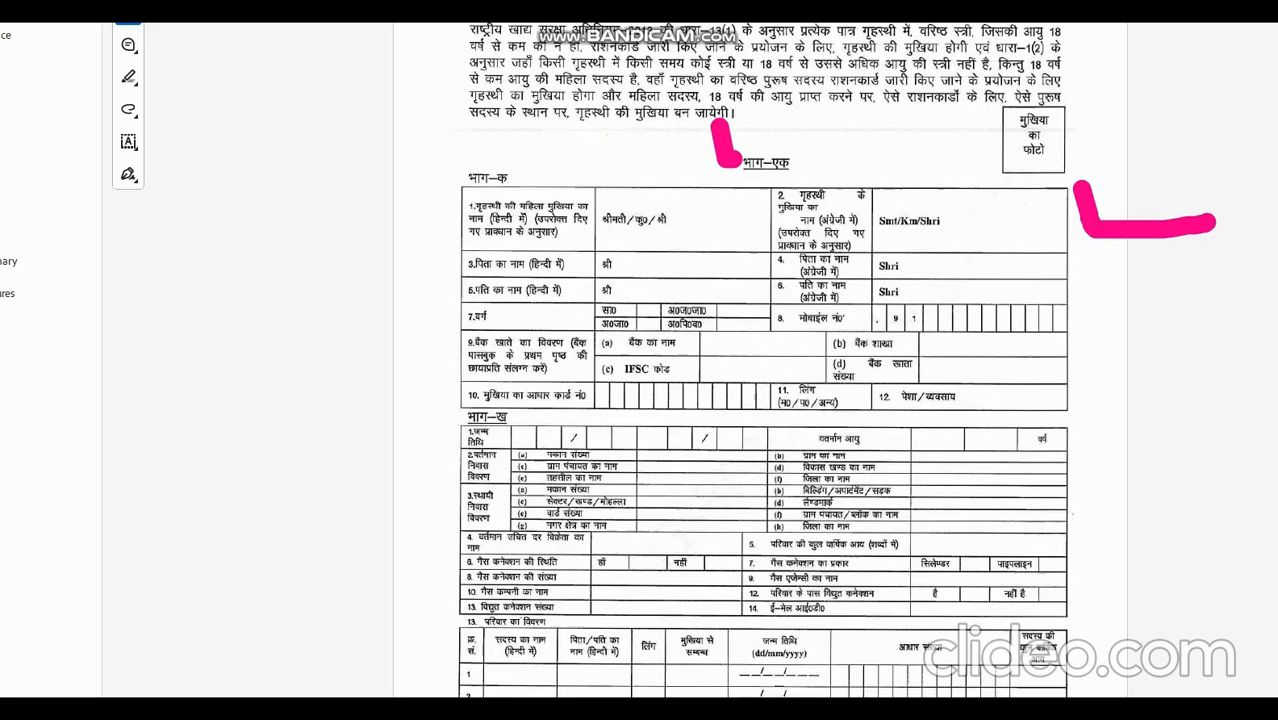
pyautogui.scroll(-20, 760, 360)
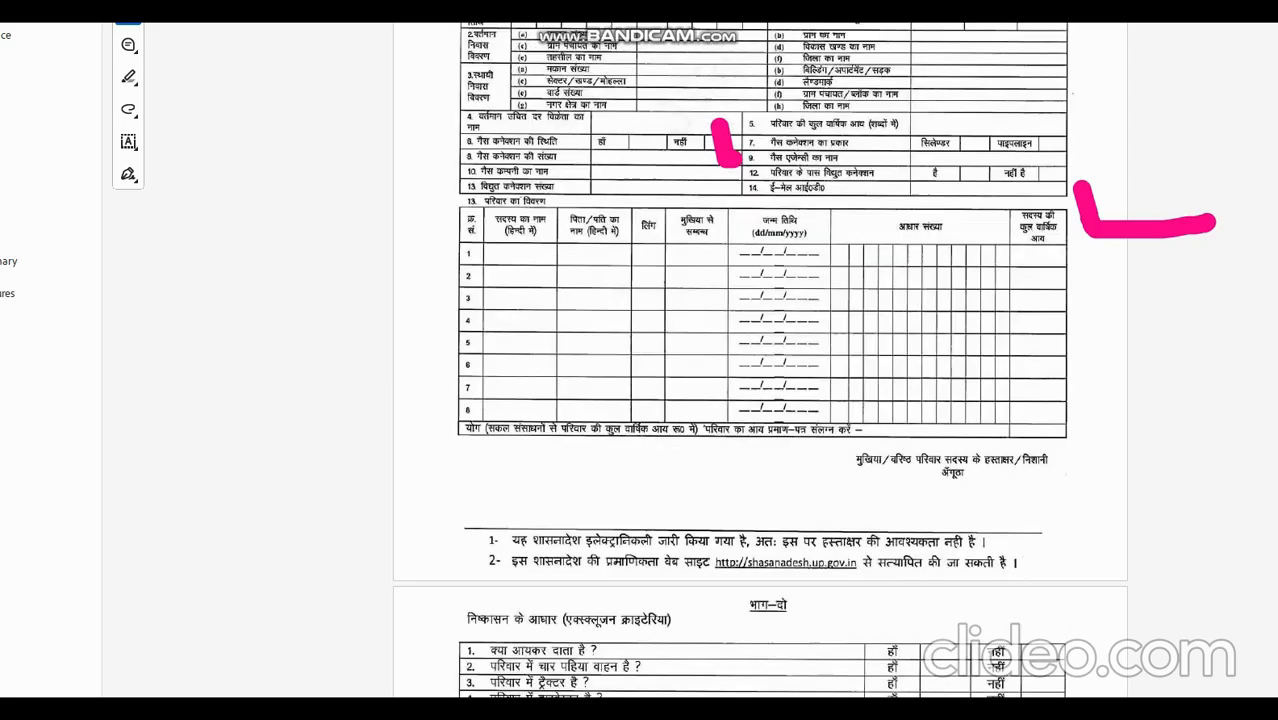
pyautogui.scroll(-20, 760, 360)
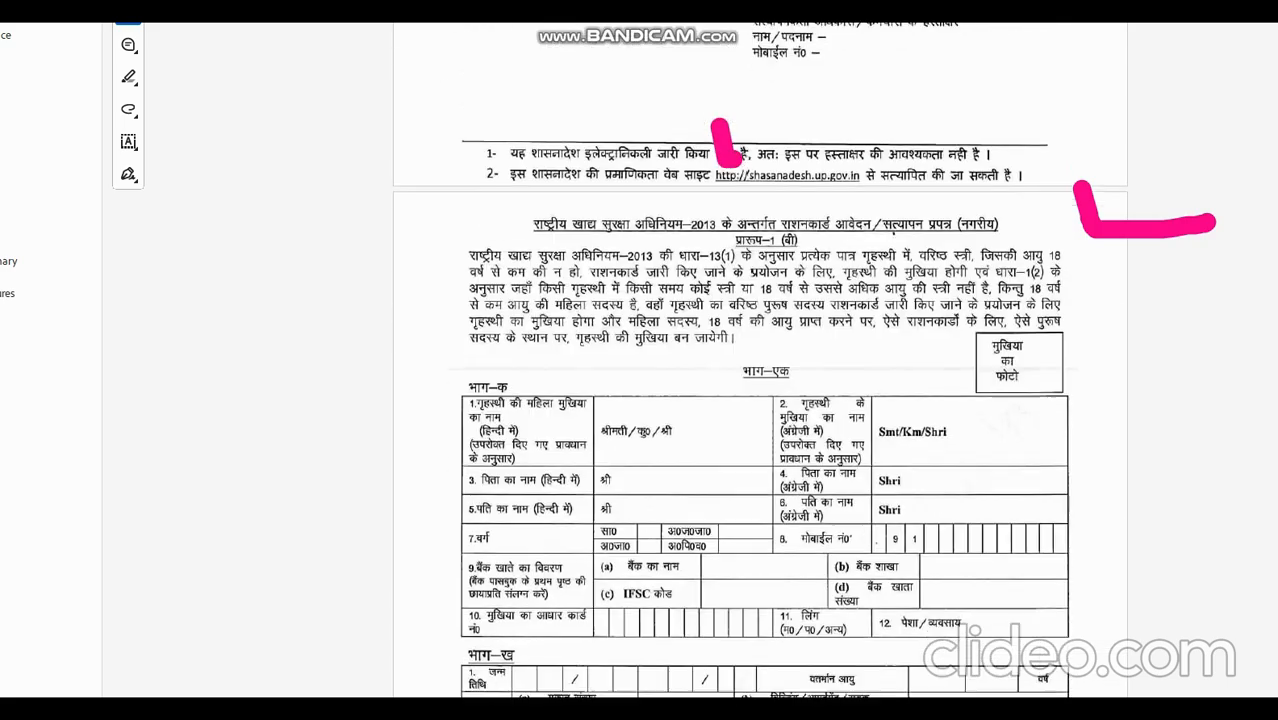
pyautogui.scroll(-6, 760, 360)
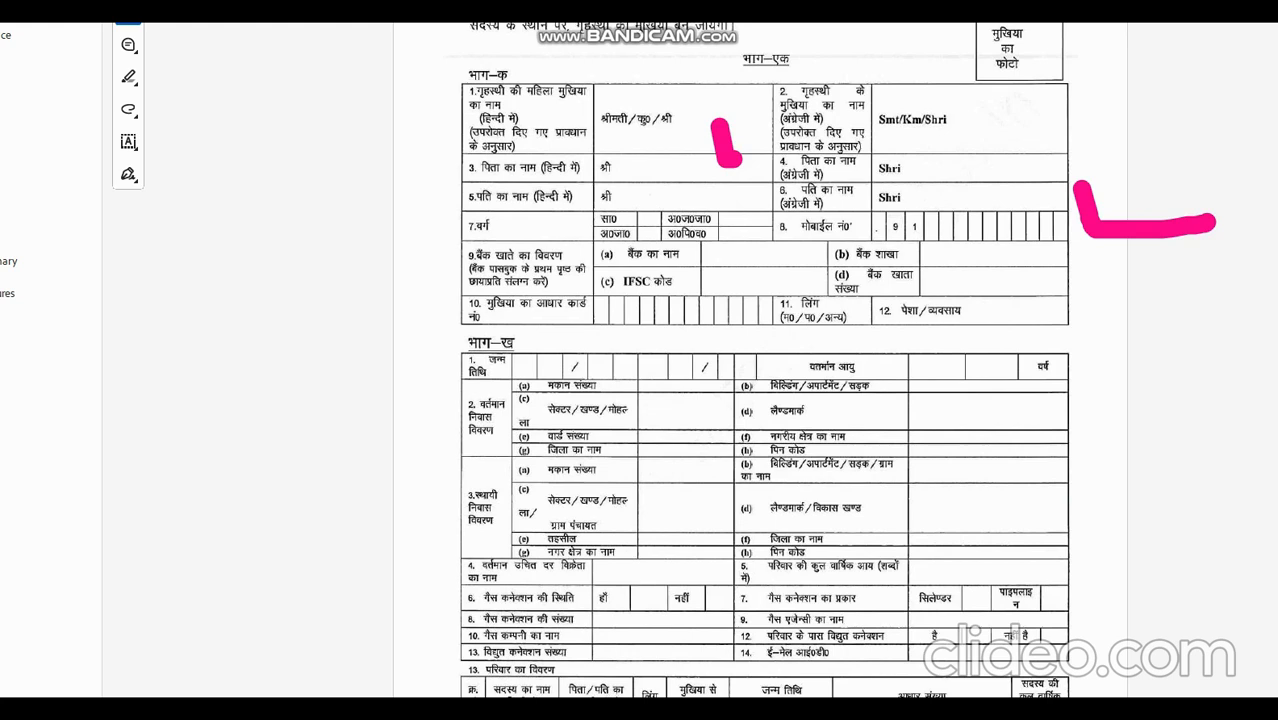